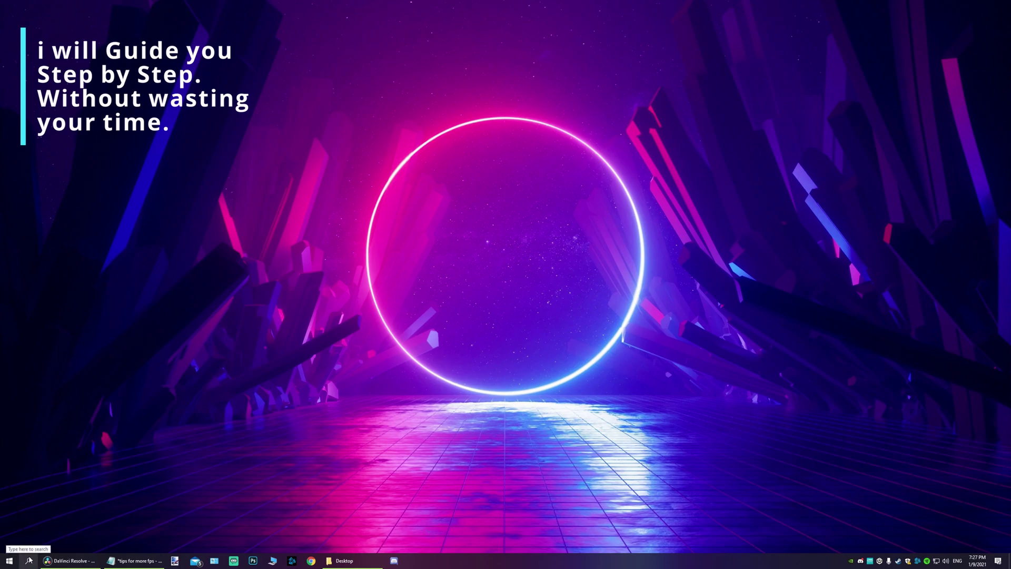
Search 'game' and confirm Game Mode is On and Xbox Game Bar is Off
{"action": "right_click", "coordinate": [450, 564]}
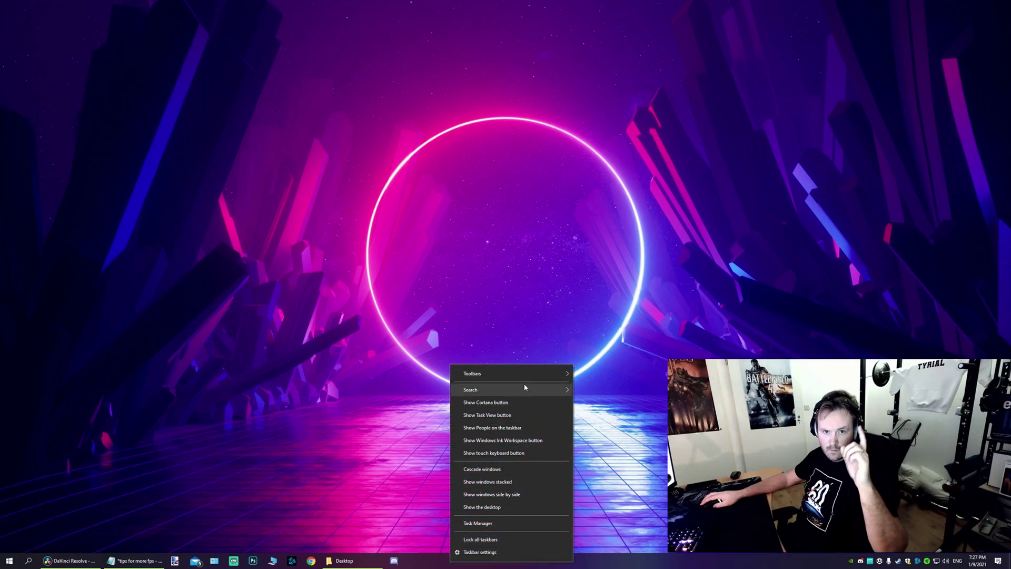
{"action": "mouse_move", "coordinate": [523, 384]}
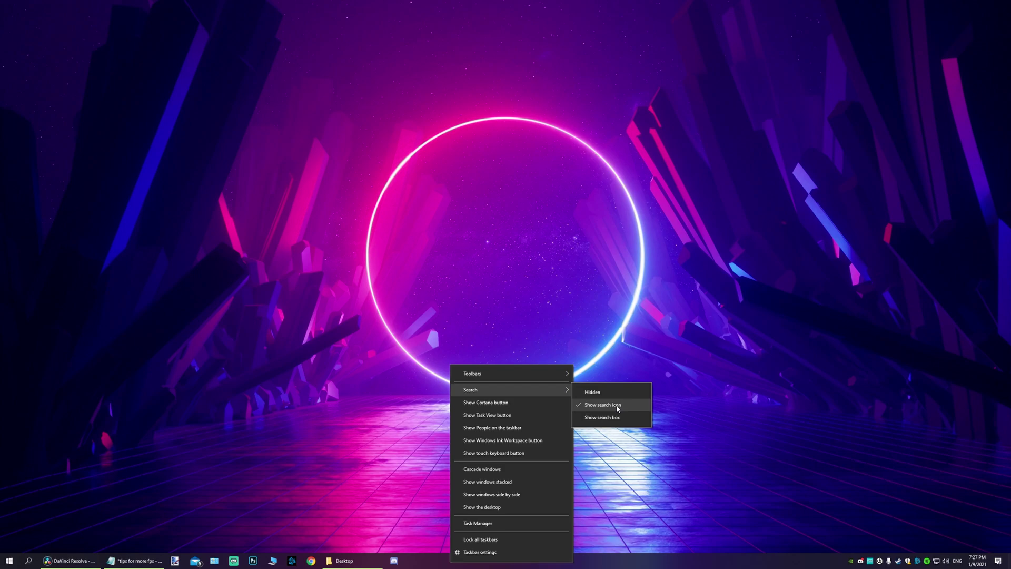
{"action": "left_click", "coordinate": [287, 397]}
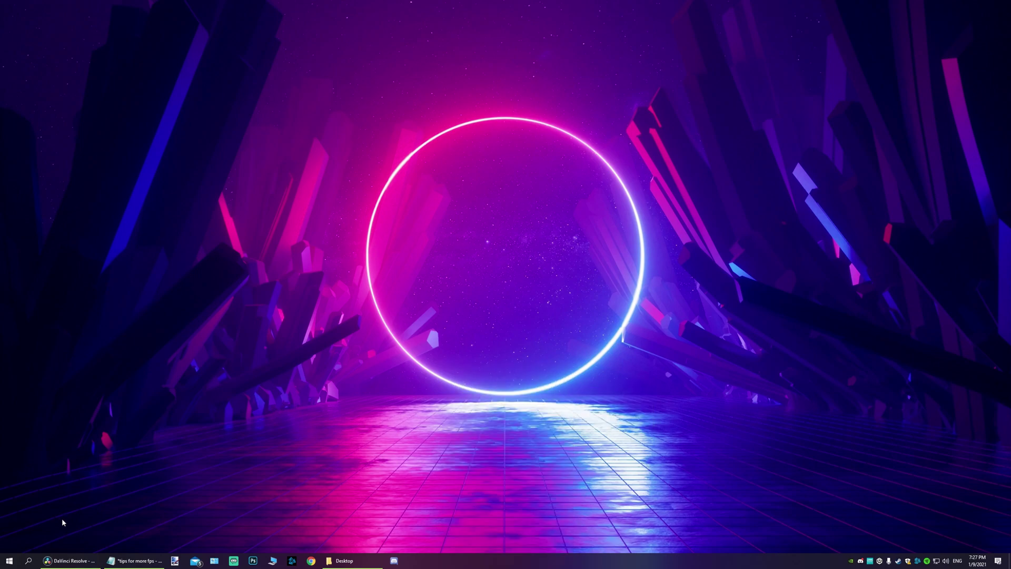
{"action": "left_click", "coordinate": [29, 561]}
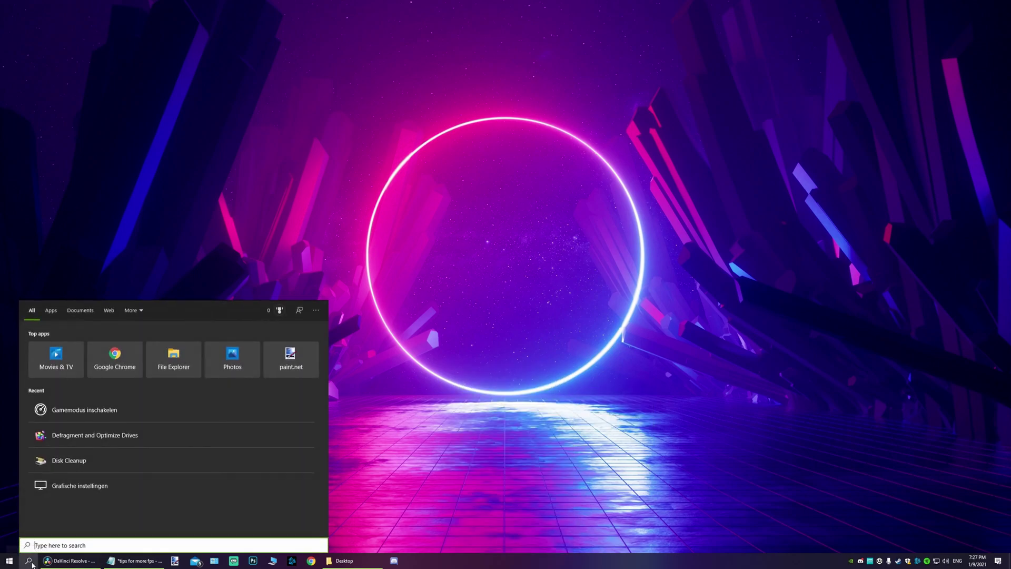
{"action": "type", "text": "game"}
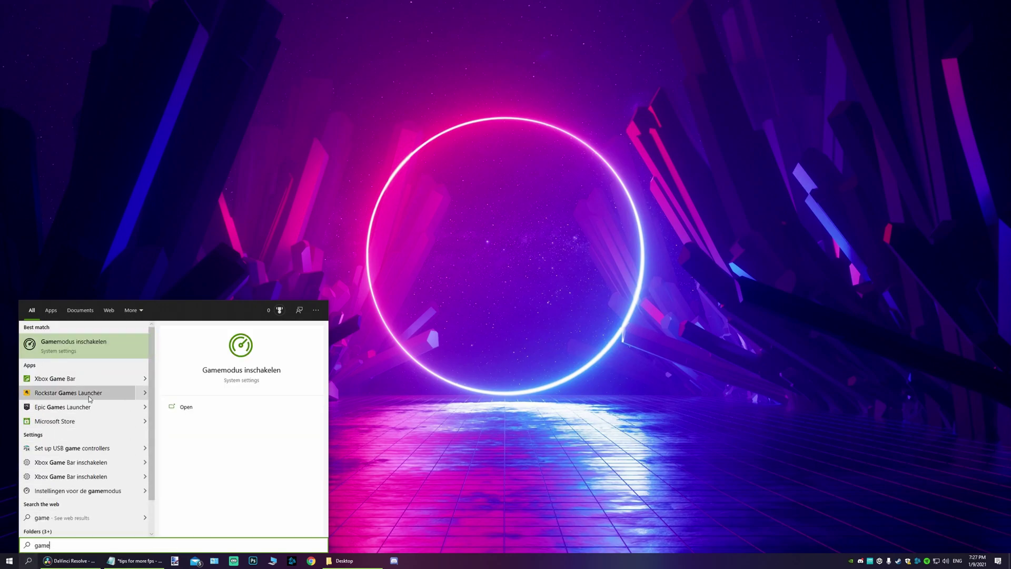
{"action": "left_click", "coordinate": [70, 347]}
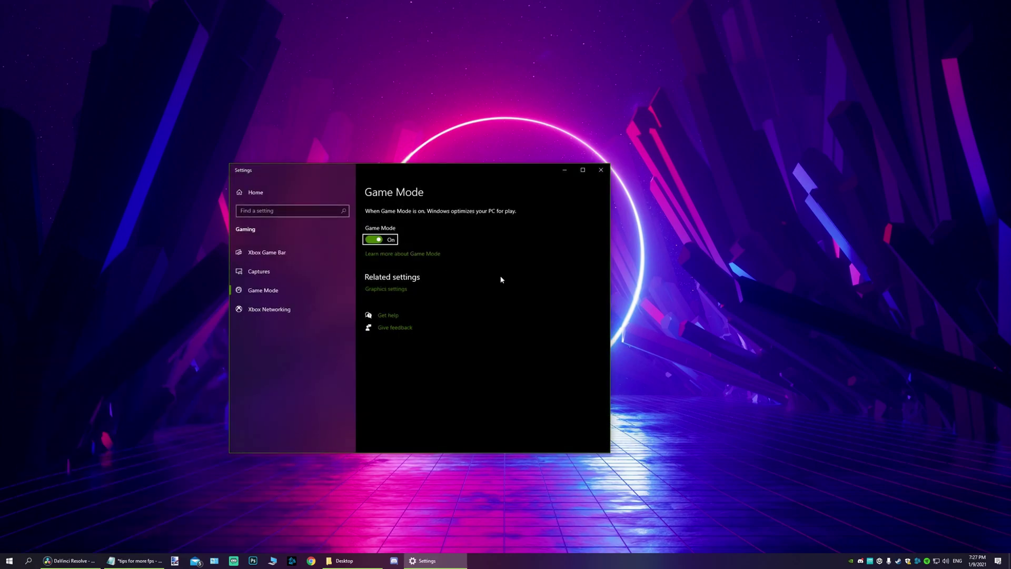
{"action": "left_click", "coordinate": [294, 254]}
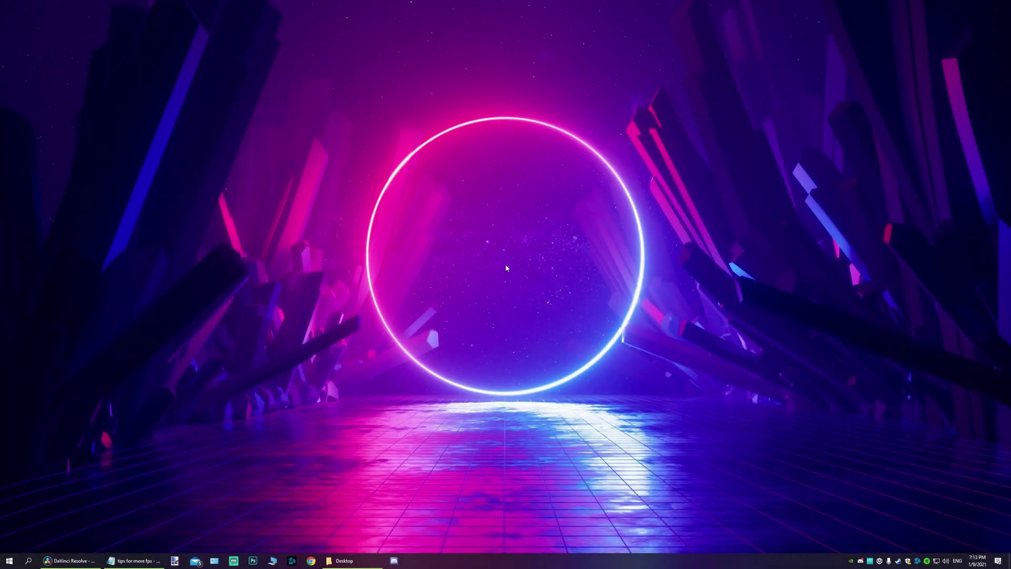
{"action": "right_click", "coordinate": [506, 268]}
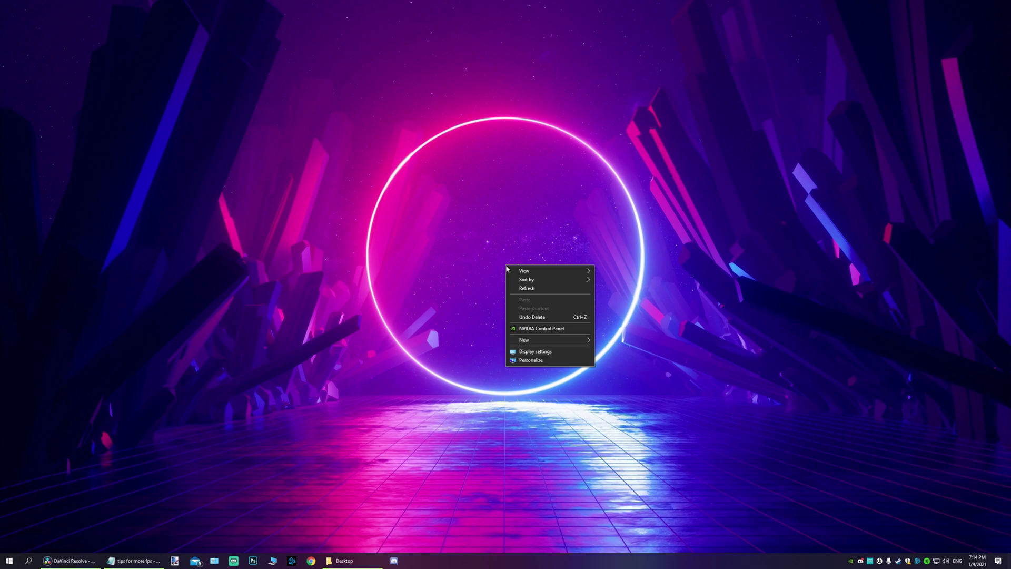
Go from Display settings to Graphics settings and scroll down to the app preference list
{"action": "left_click", "coordinate": [547, 353]}
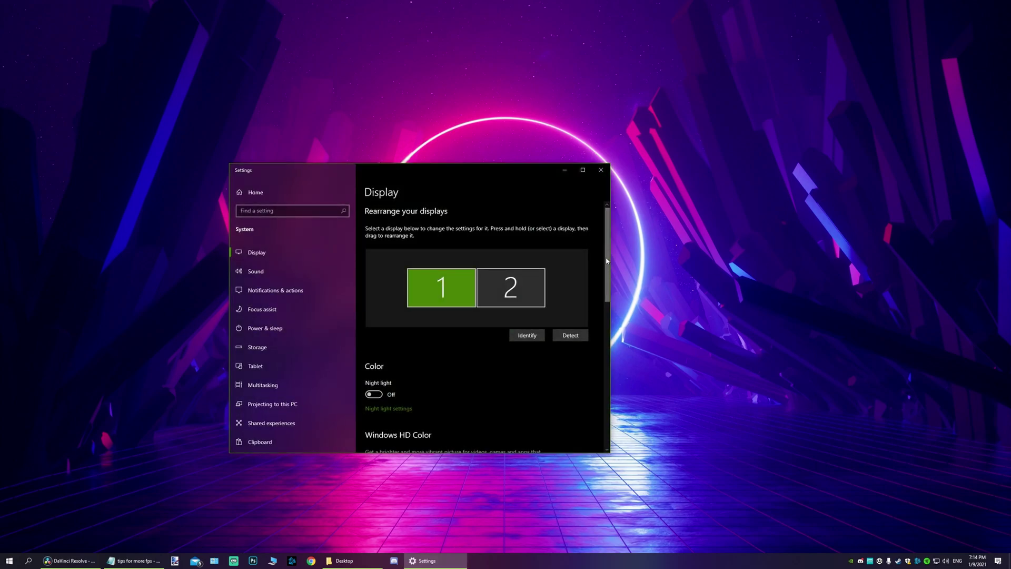
{"action": "scroll", "coordinate": [605, 316], "scroll_direction": "down", "scroll_amount": 7}
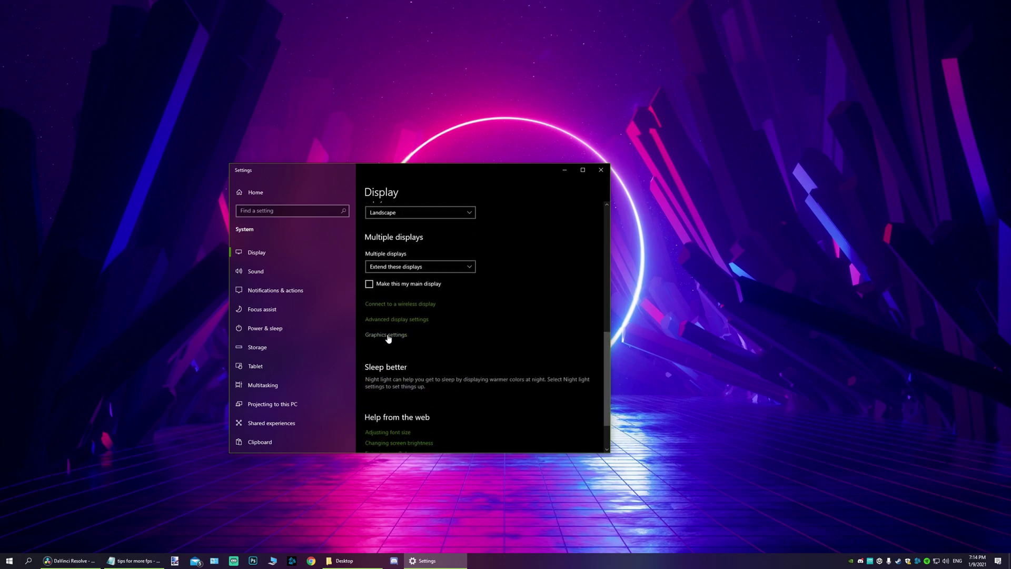
{"action": "left_click", "coordinate": [386, 334]}
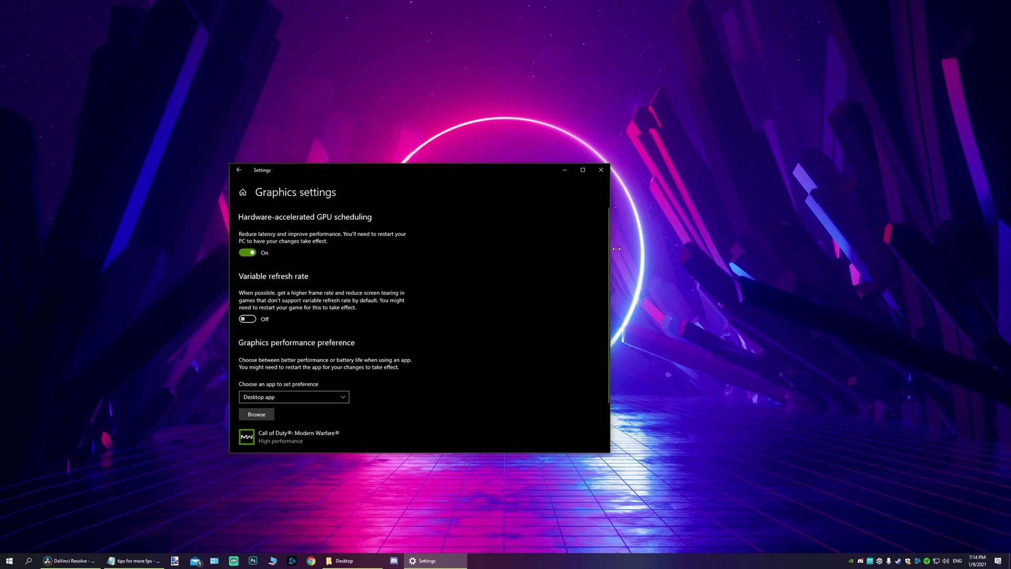
{"action": "scroll", "coordinate": [606, 280], "scroll_direction": "down", "scroll_amount": 2}
{"action": "scroll", "coordinate": [606, 280], "scroll_direction": "down", "scroll_amount": 2}
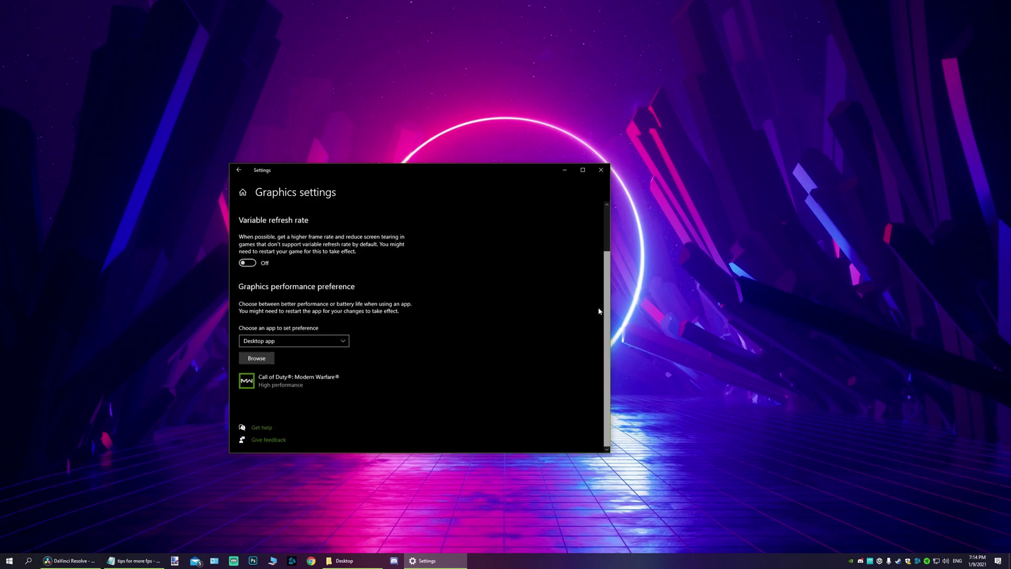
Add BlackOpsColdWar from C:\Program Files (x86)\Call of Duty Black Ops Cold War to the graphics list
{"action": "left_click", "coordinate": [255, 358]}
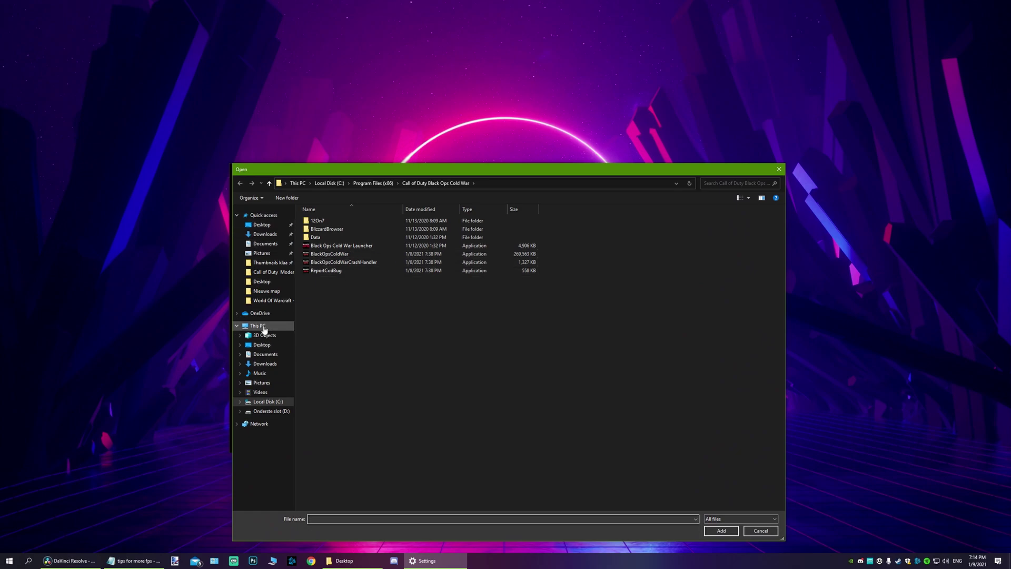
{"action": "left_click", "coordinate": [258, 326]}
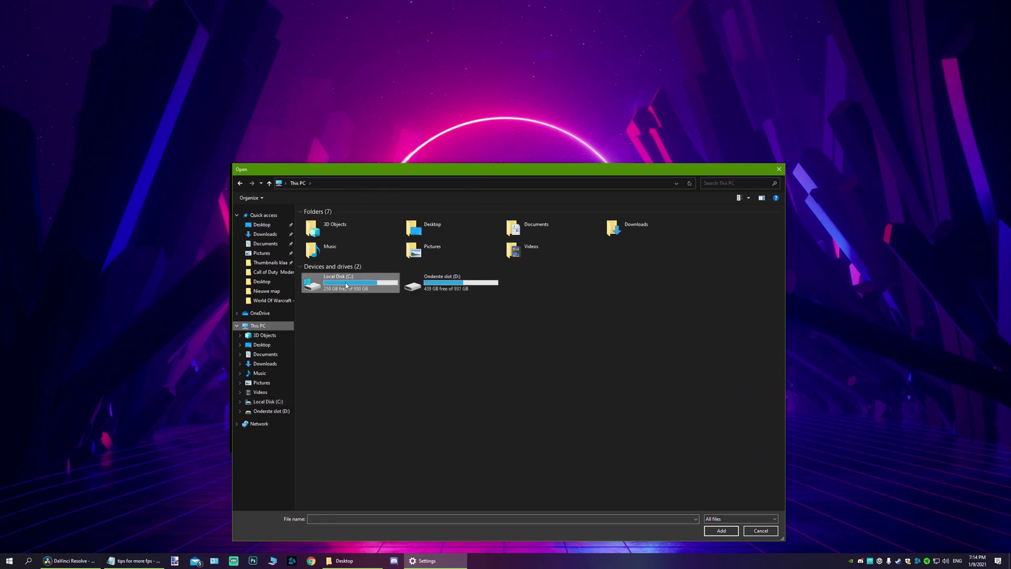
{"action": "double_click", "coordinate": [346, 285]}
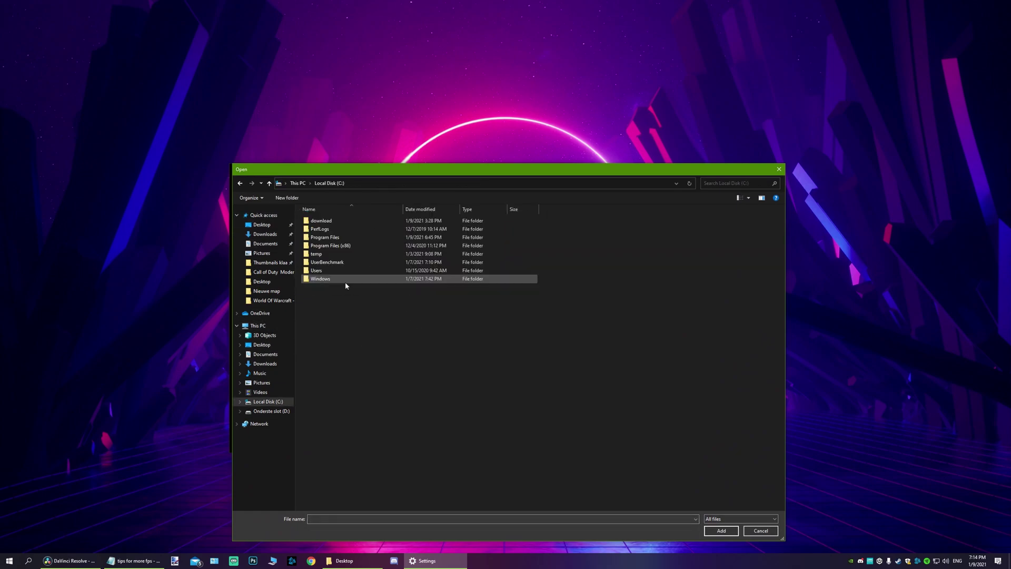
{"action": "double_click", "coordinate": [351, 248]}
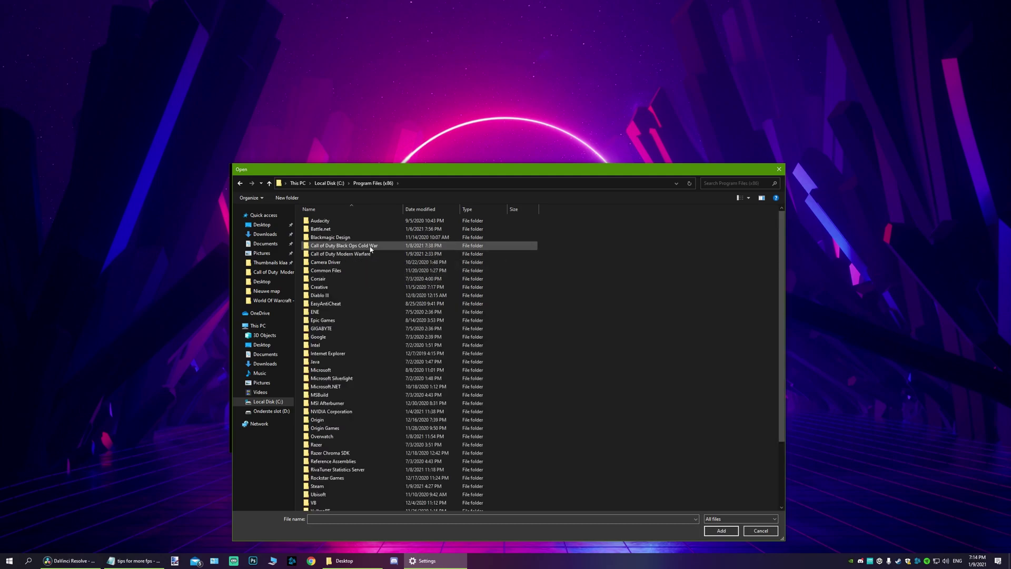
{"action": "double_click", "coordinate": [371, 246]}
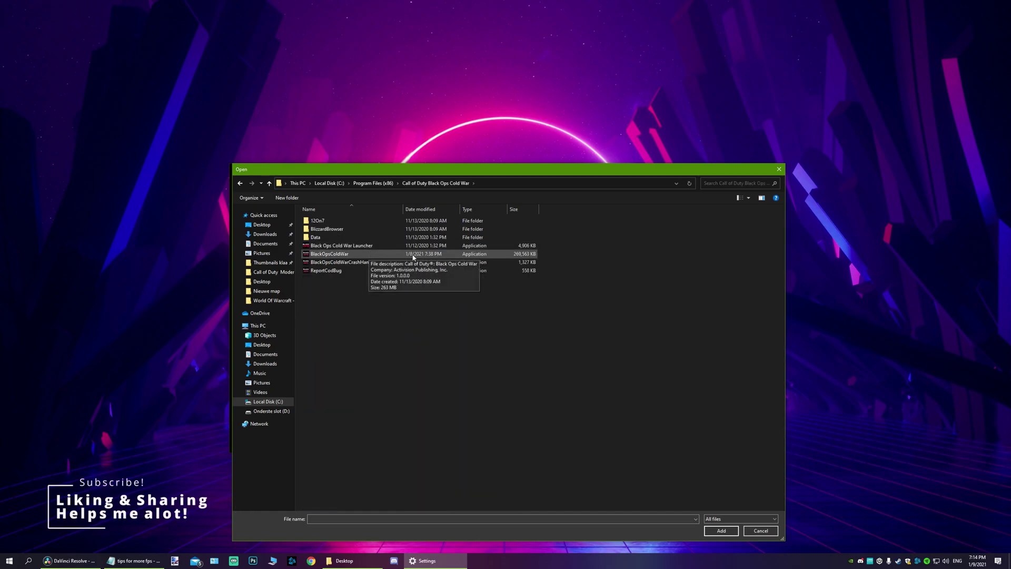
{"action": "double_click", "coordinate": [352, 256]}
Set Black Ops Cold War's graphics preference to High performance and save it
{"action": "scroll", "coordinate": [422, 392], "scroll_direction": "down", "scroll_amount": 2}
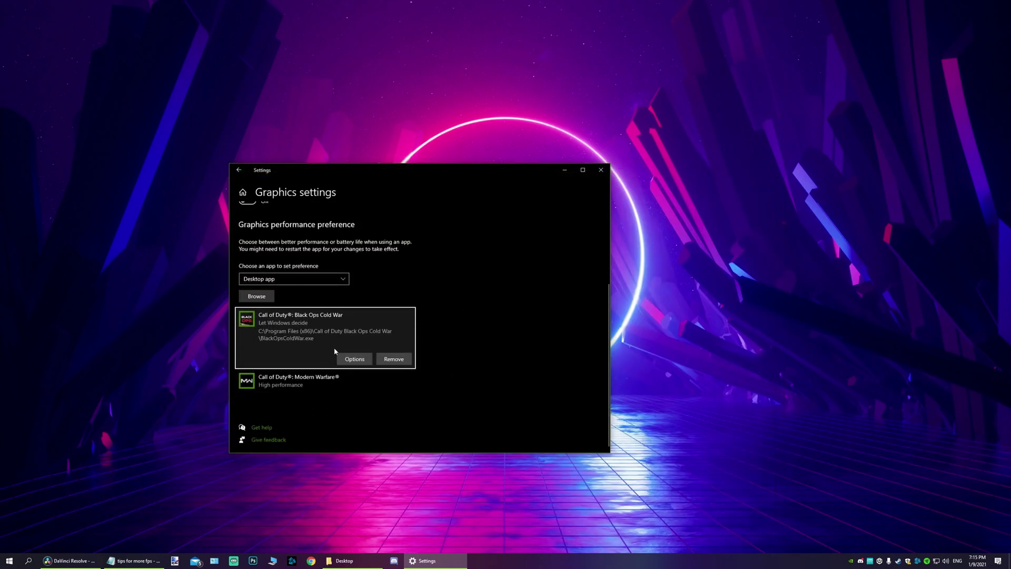
{"action": "left_click", "coordinate": [356, 358]}
{"action": "left_click", "coordinate": [377, 327]}
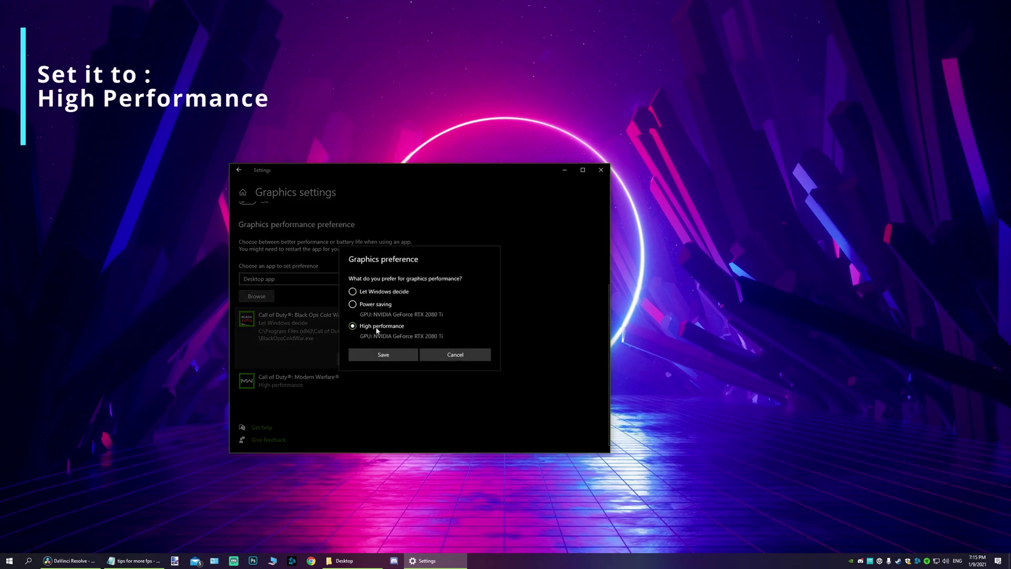
{"action": "left_click", "coordinate": [371, 360]}
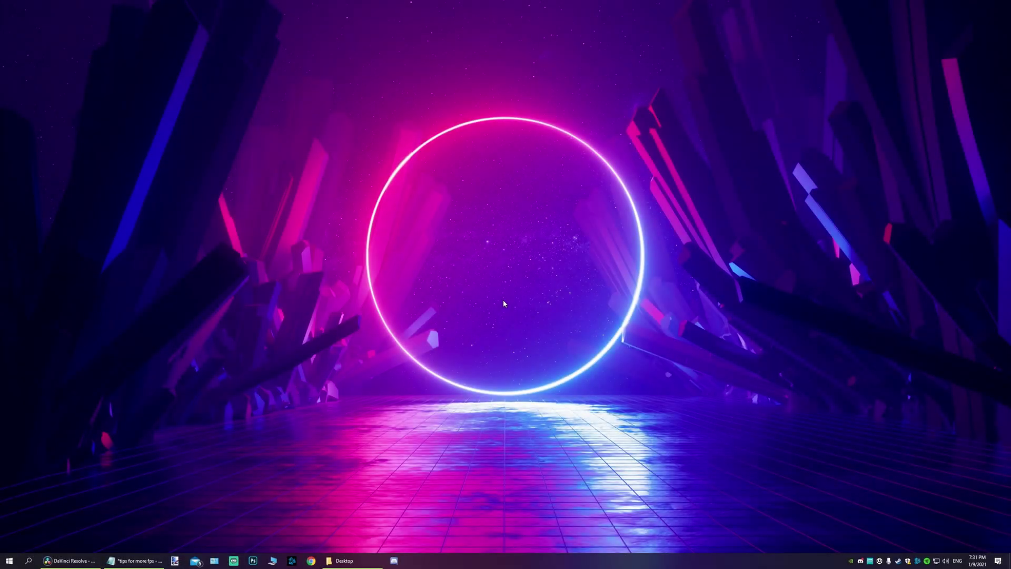
{"action": "left_click", "coordinate": [28, 559]}
Run Disk Cleanup on C: and tick shader cache, error reports, delivery optimization, Recycle Bin and temporary files
{"action": "type", "text": "disc"}
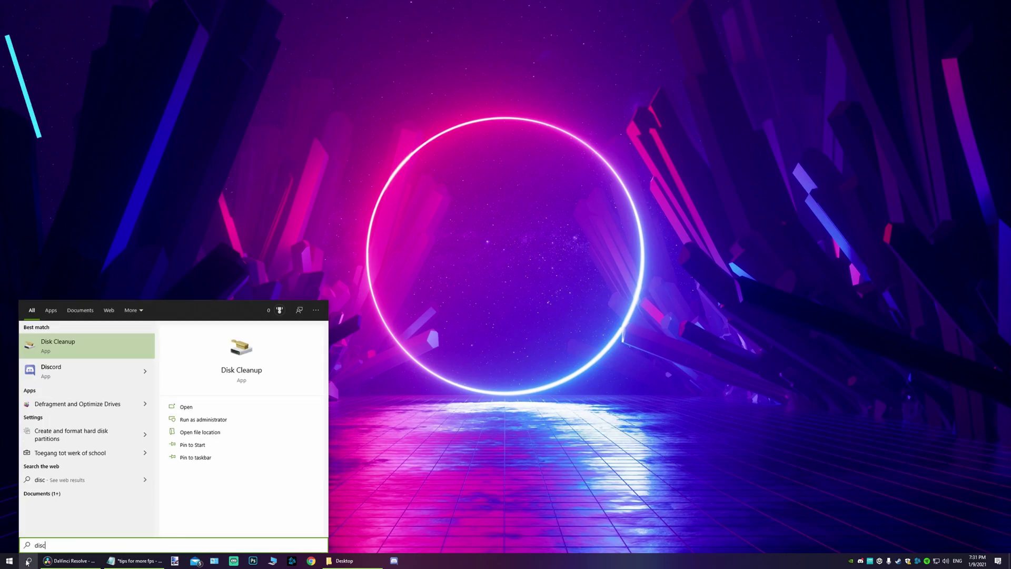
{"action": "left_click", "coordinate": [84, 347]}
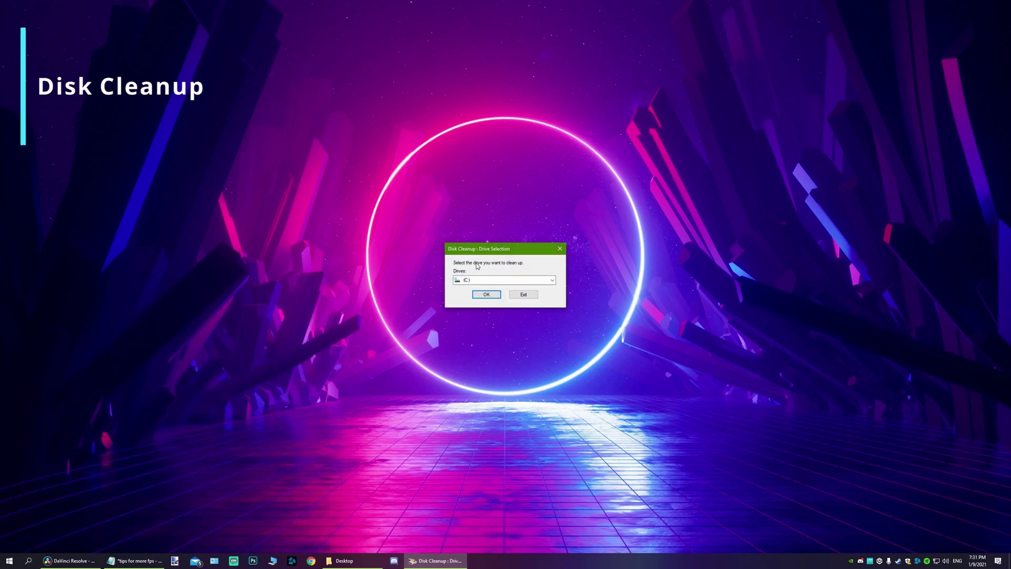
{"action": "left_click", "coordinate": [486, 294]}
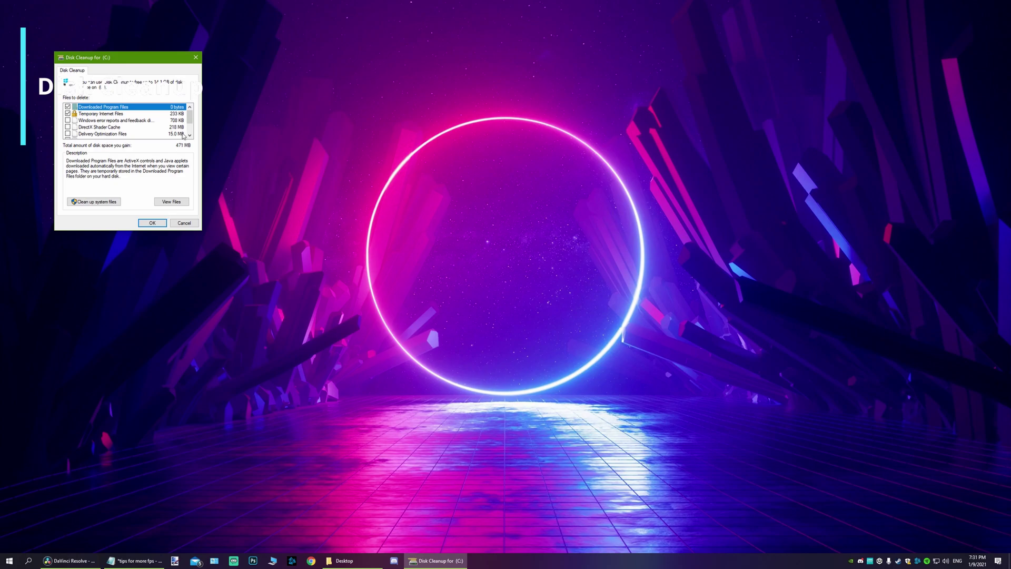
{"action": "left_click", "coordinate": [67, 126]}
{"action": "left_click", "coordinate": [67, 120]}
{"action": "scroll", "coordinate": [189, 119], "scroll_direction": "down", "scroll_amount": 1}
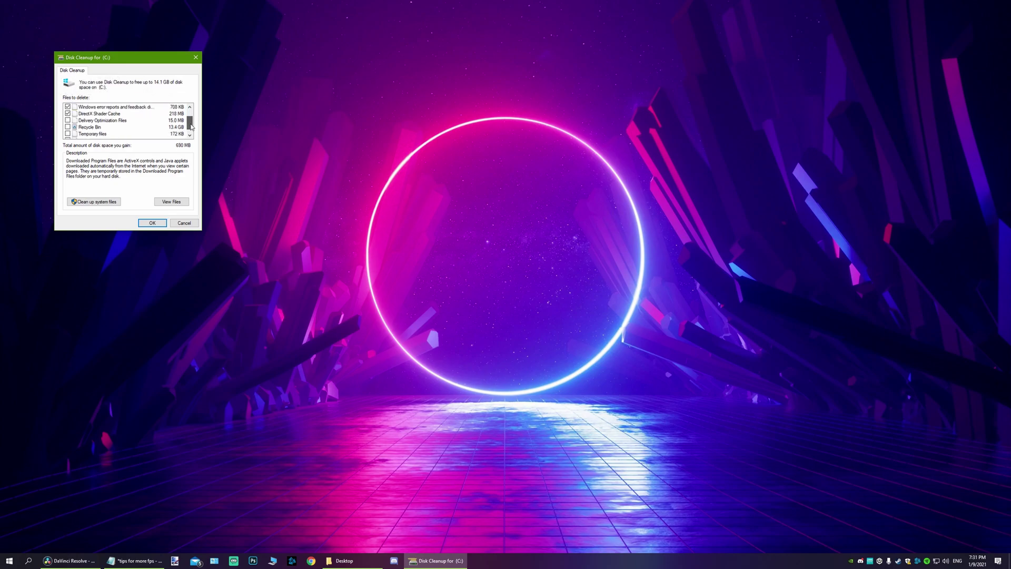
{"action": "left_click", "coordinate": [67, 120]}
{"action": "left_click", "coordinate": [67, 127]}
{"action": "left_click", "coordinate": [67, 134]}
{"action": "scroll", "coordinate": [189, 125], "scroll_direction": "down", "scroll_amount": 1}
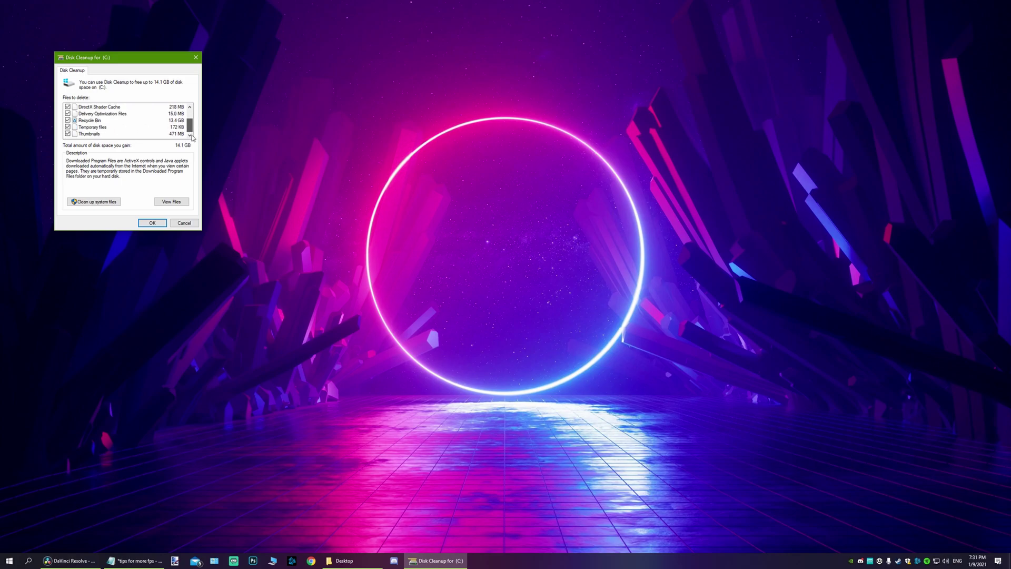
Rescan C: including system files and confirm deleting the selected files
{"action": "left_click", "coordinate": [92, 202]}
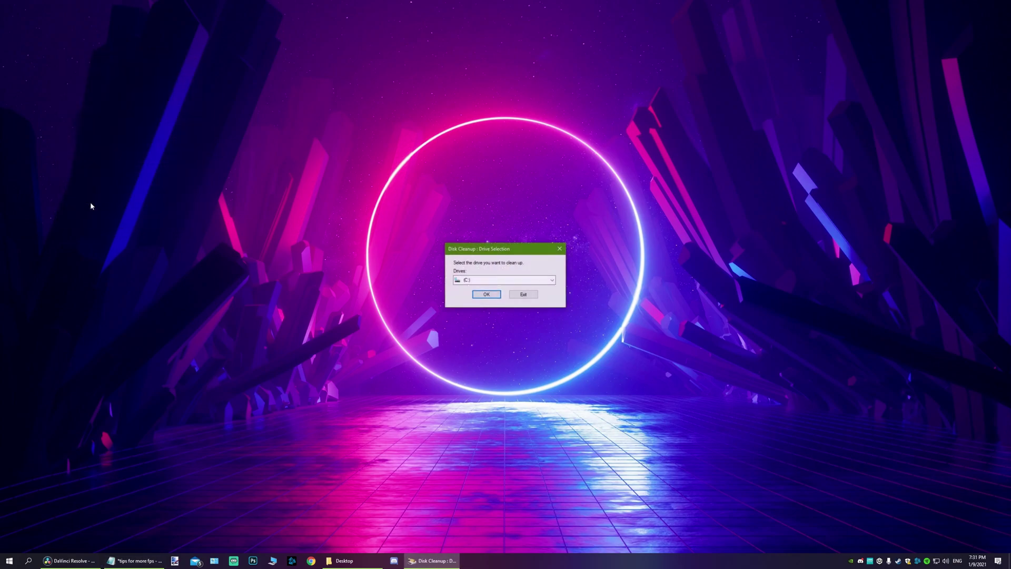
{"action": "left_click", "coordinate": [491, 298]}
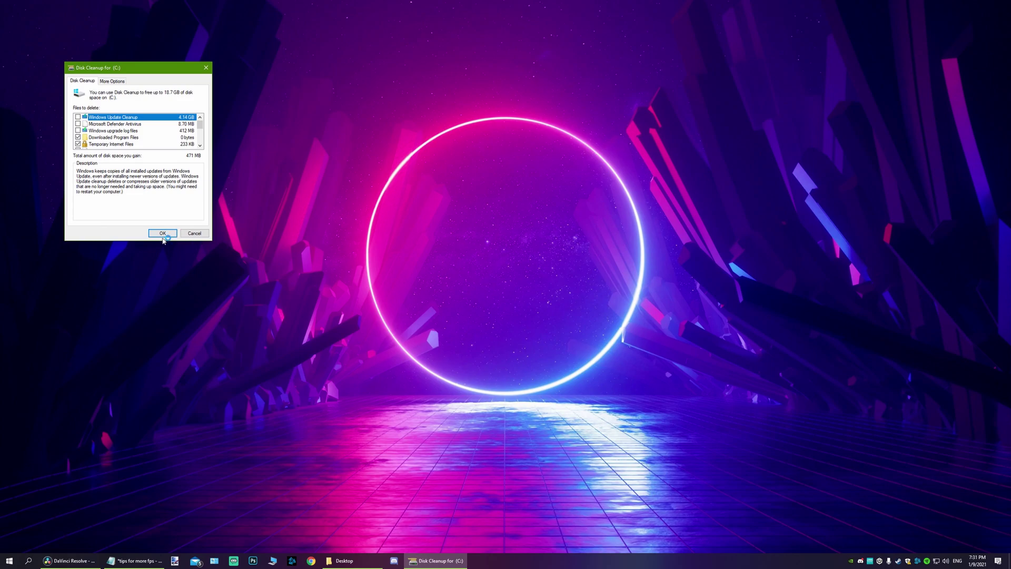
{"action": "left_click", "coordinate": [163, 235]}
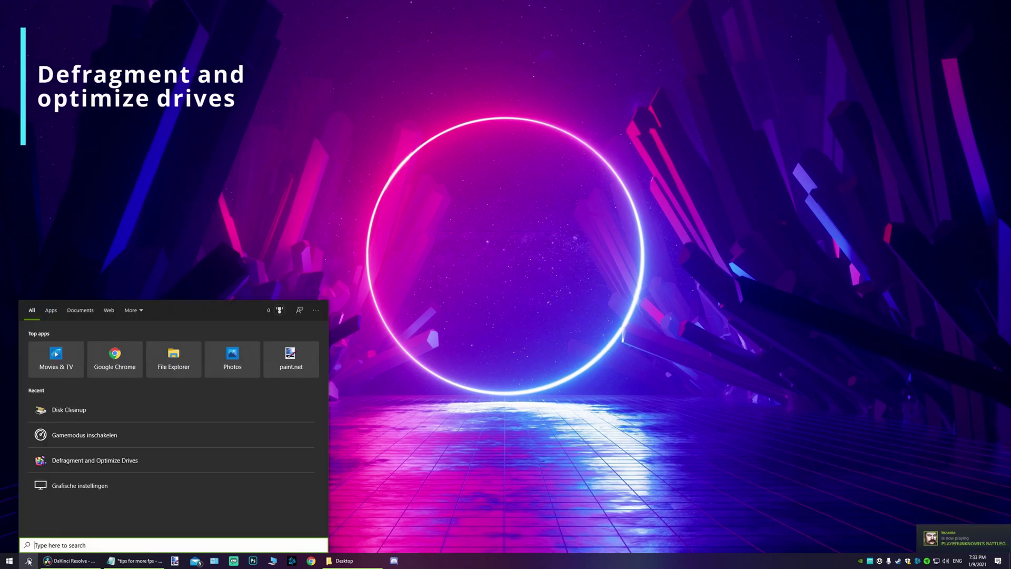
Launch Optimize Drives via 'defgra' and optimize C: and then Onderste slot (D:)
{"action": "type", "text": "defgra"}
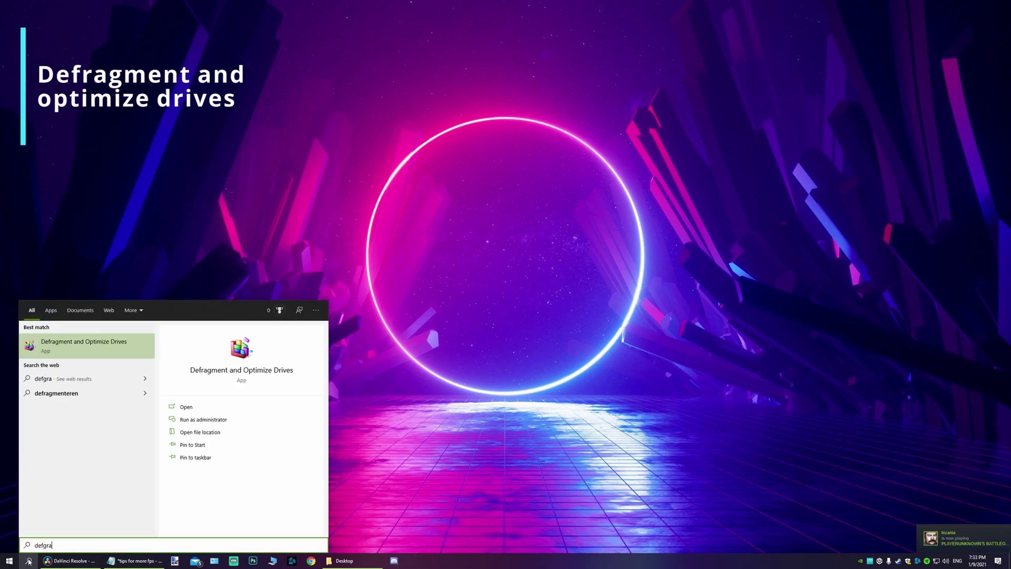
{"action": "left_click", "coordinate": [103, 344]}
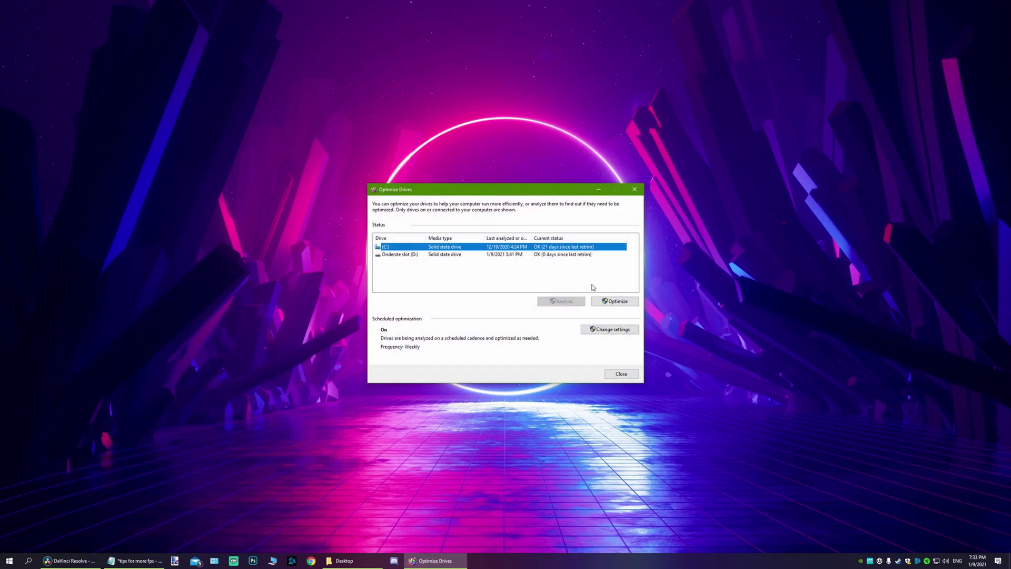
{"action": "left_click", "coordinate": [617, 302]}
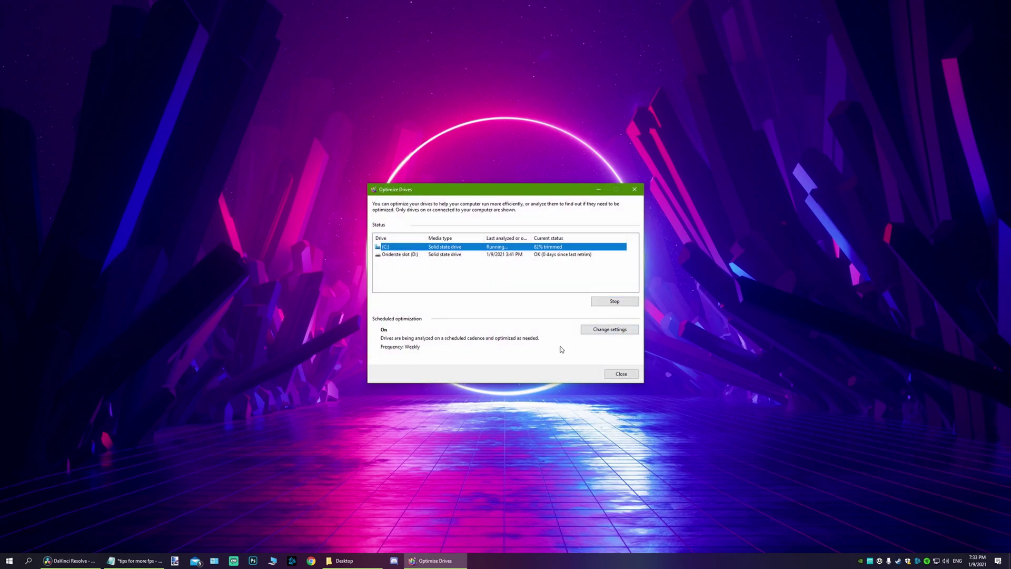
{"action": "left_click", "coordinate": [420, 255]}
{"action": "left_click", "coordinate": [621, 302]}
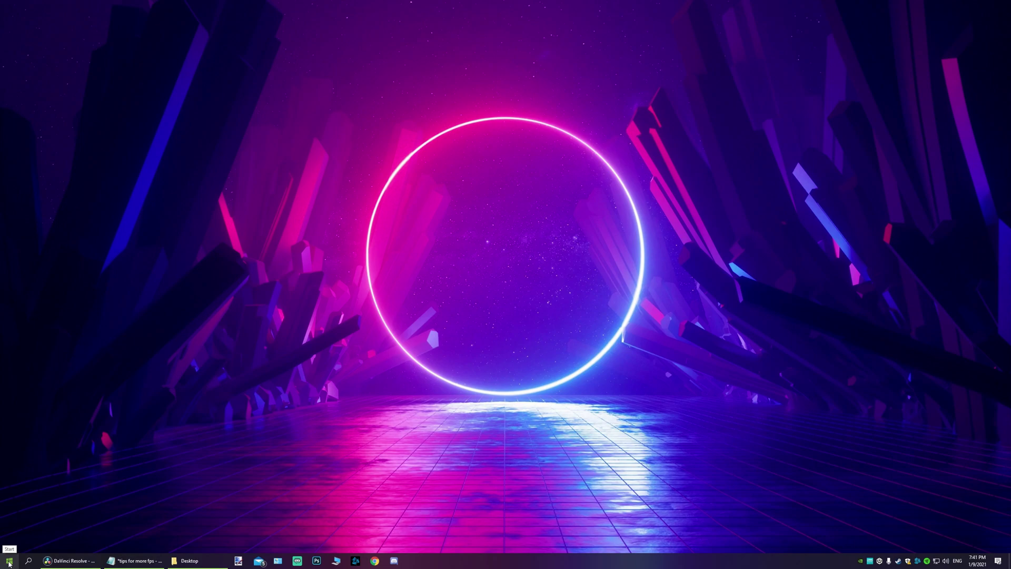
Open the %temp% folder from the Run box
{"action": "right_click", "coordinate": [9, 562]}
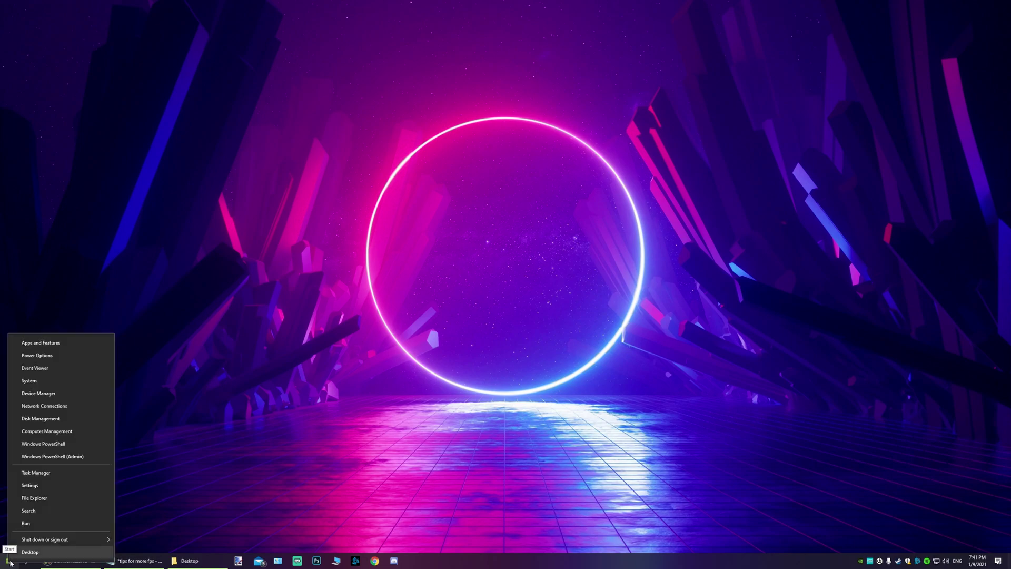
{"action": "left_click", "coordinate": [33, 524]}
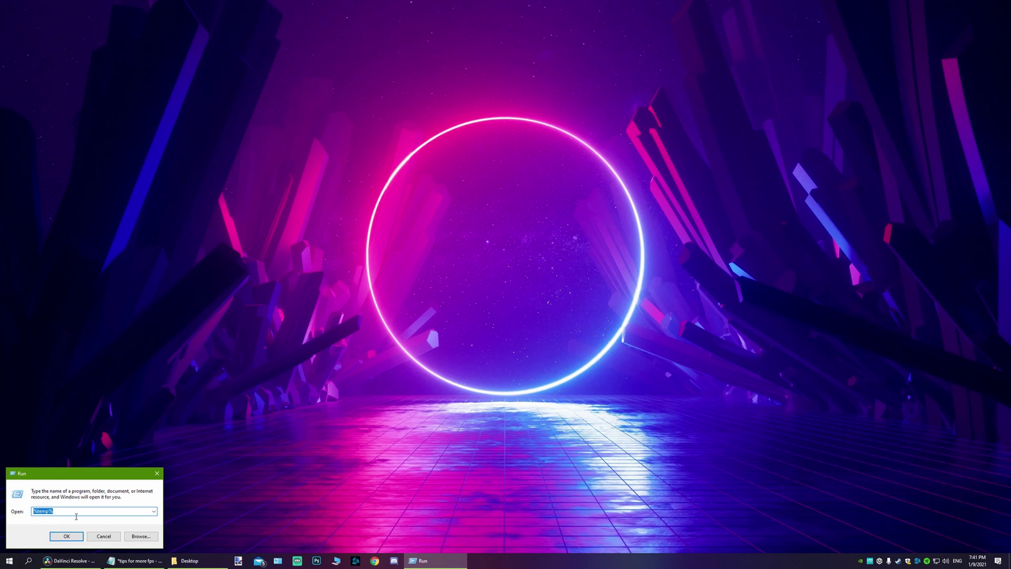
{"action": "left_click", "coordinate": [39, 513]}
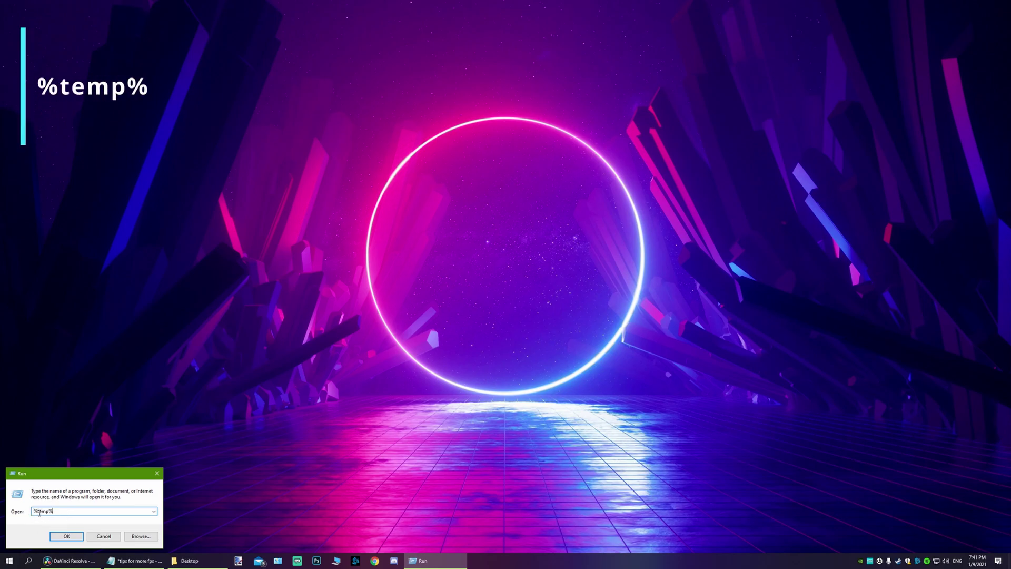
{"action": "left_click", "coordinate": [69, 536]}
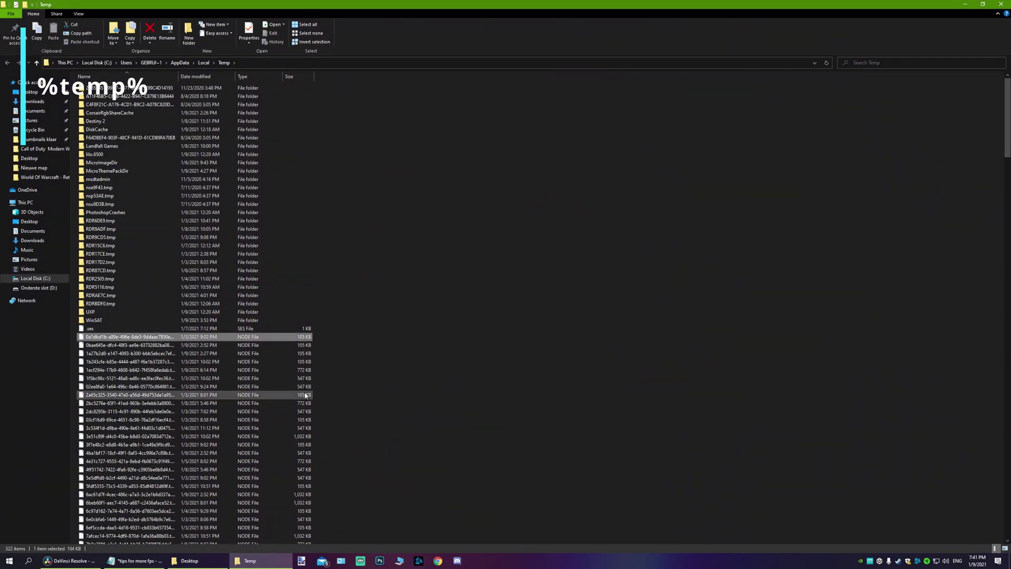
Select all Temp folder items and delete them, skipping every file still in use
{"action": "key", "text": "ctrl+a"}
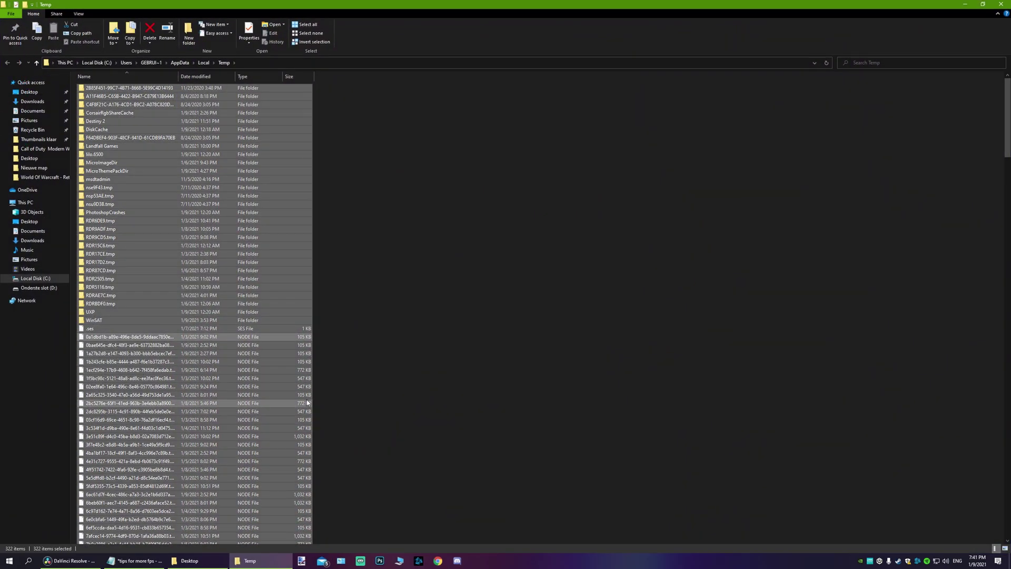
{"action": "left_click_drag", "start_coordinate": [548, 286], "coordinate": [77, 73]}
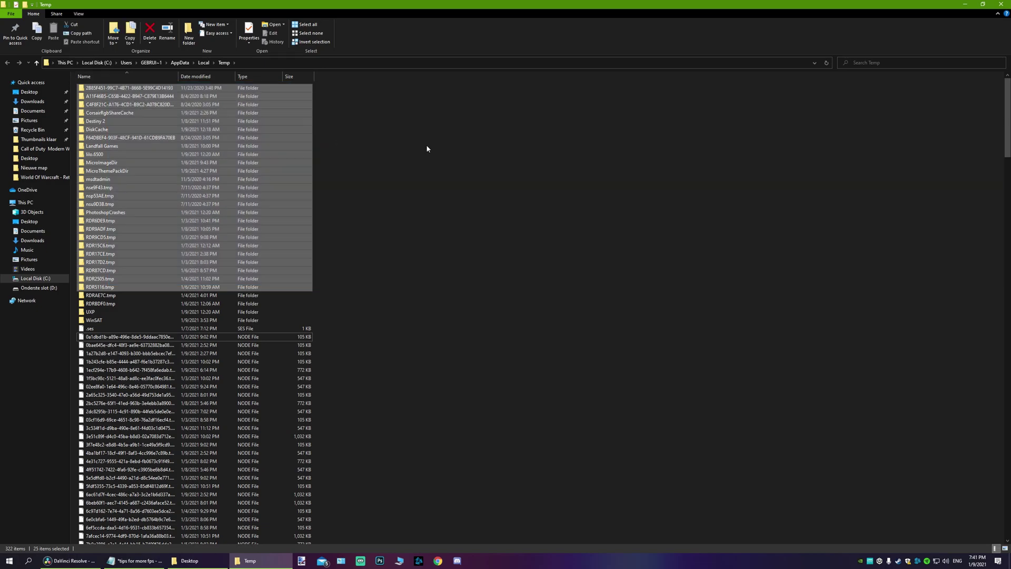
{"action": "left_click_drag", "start_coordinate": [346, 98], "coordinate": [209, 444]}
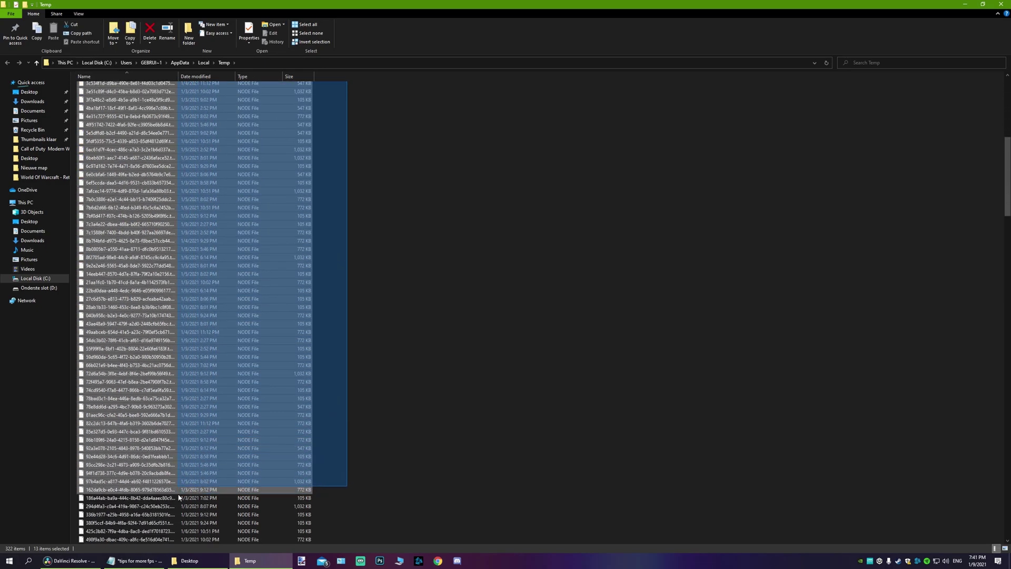
{"action": "left_click_drag", "start_coordinate": [178, 498], "coordinate": [213, 540]}
{"action": "right_click", "coordinate": [206, 447]}
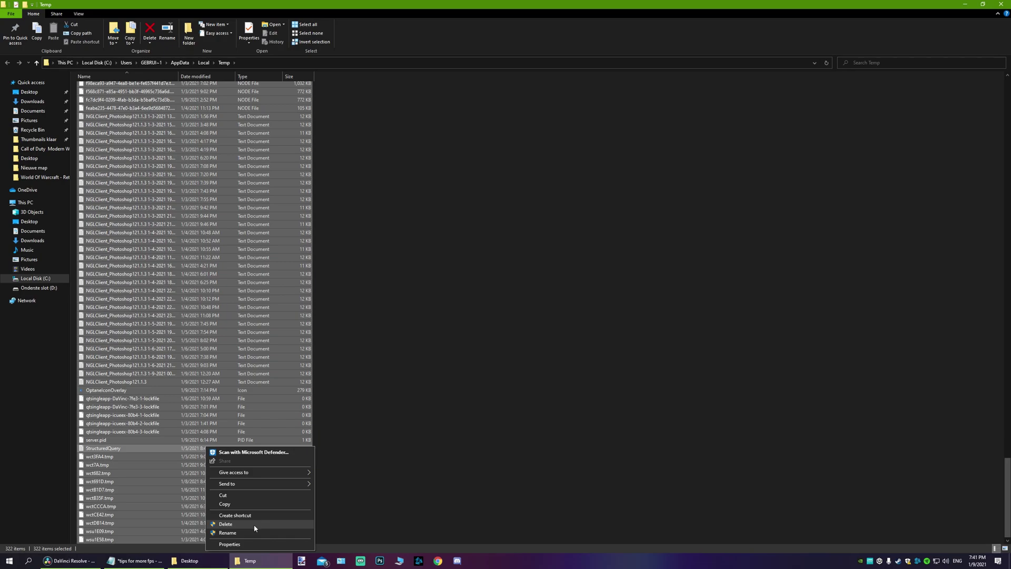
{"action": "left_click", "coordinate": [255, 528]}
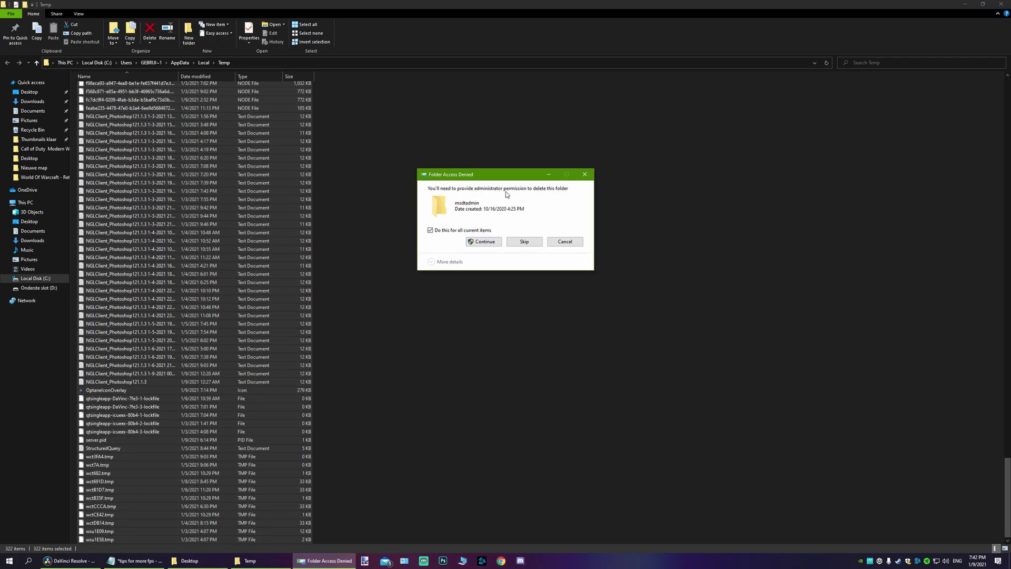
{"action": "left_click", "coordinate": [483, 242]}
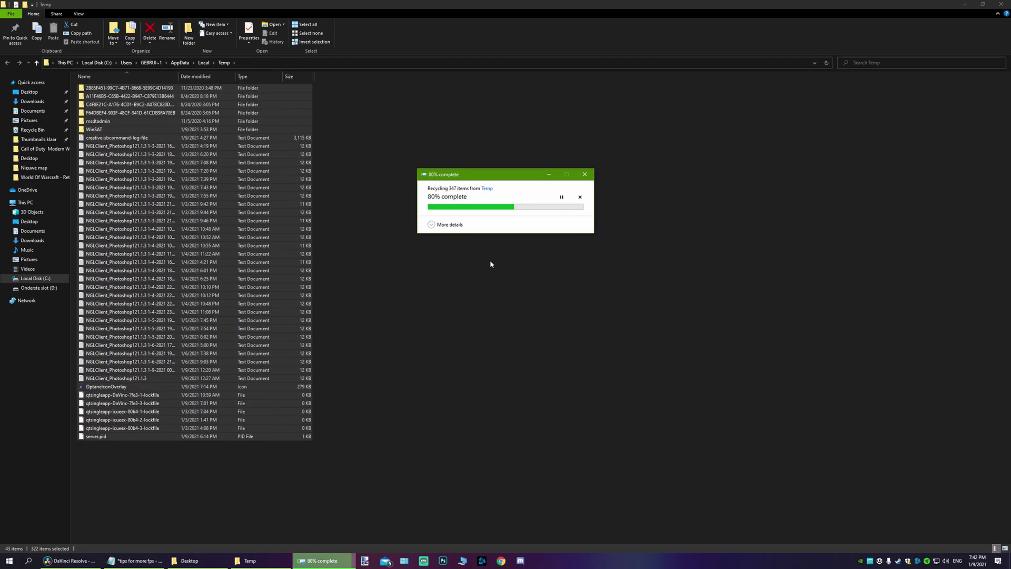
{"action": "left_click", "coordinate": [444, 247]}
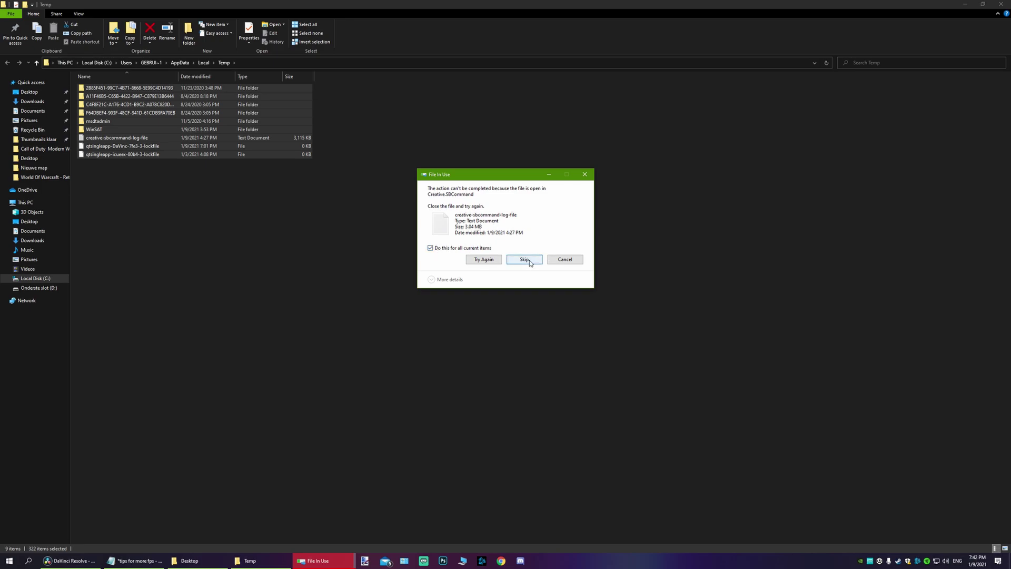
{"action": "left_click", "coordinate": [529, 262]}
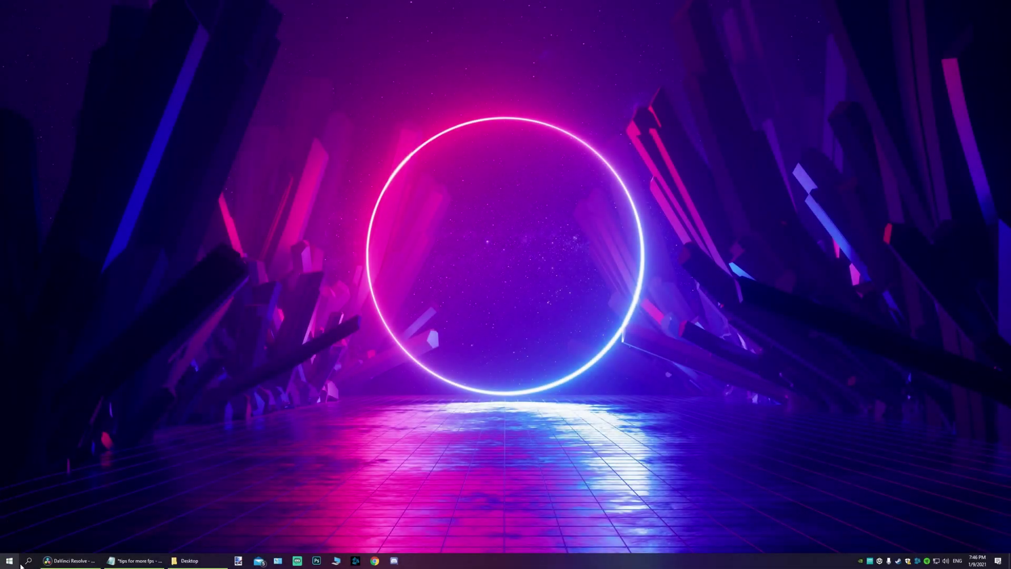
{"action": "left_click", "coordinate": [28, 561]}
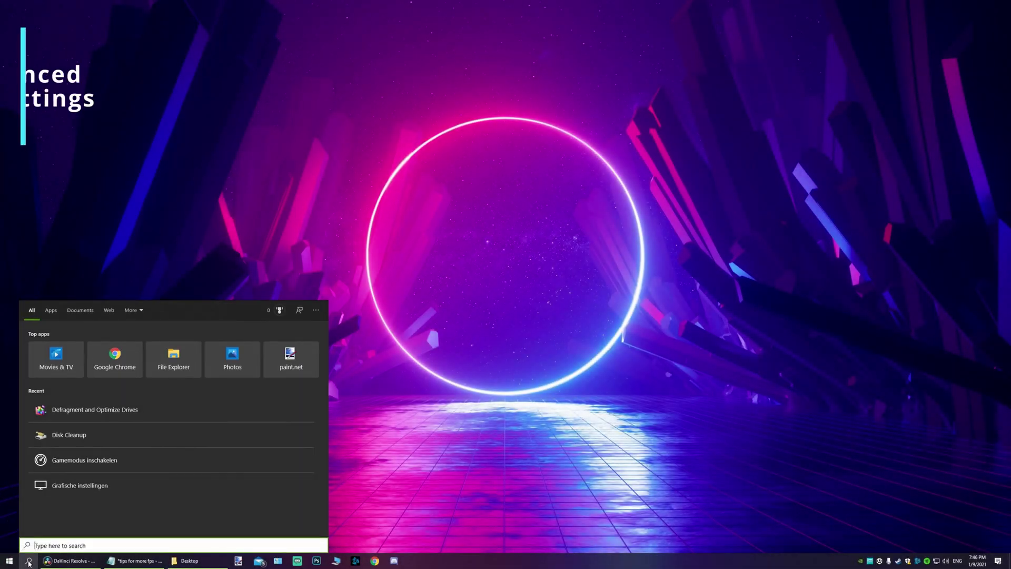
{"action": "type", "text": "advance"}
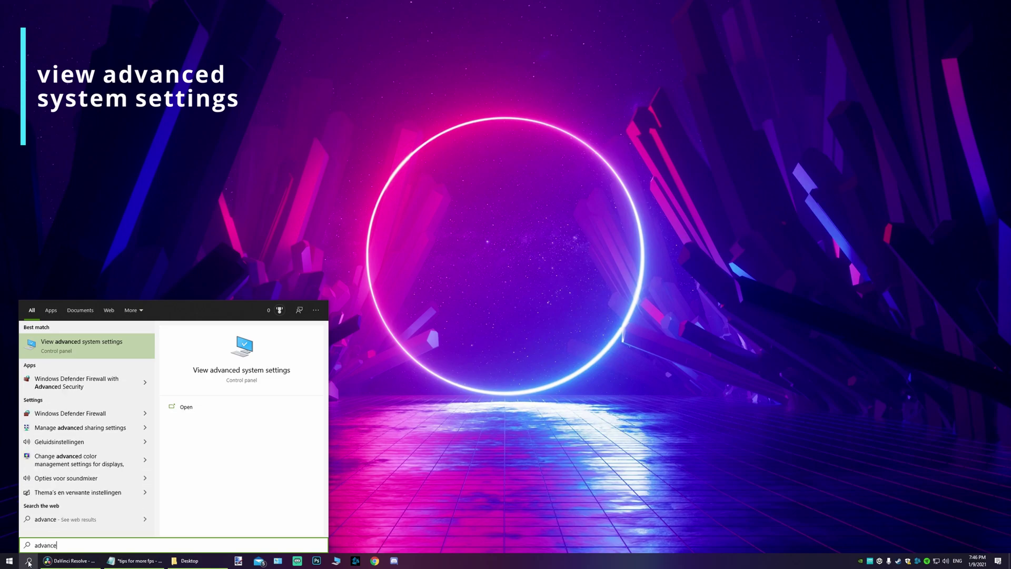
{"action": "left_click", "coordinate": [66, 348]}
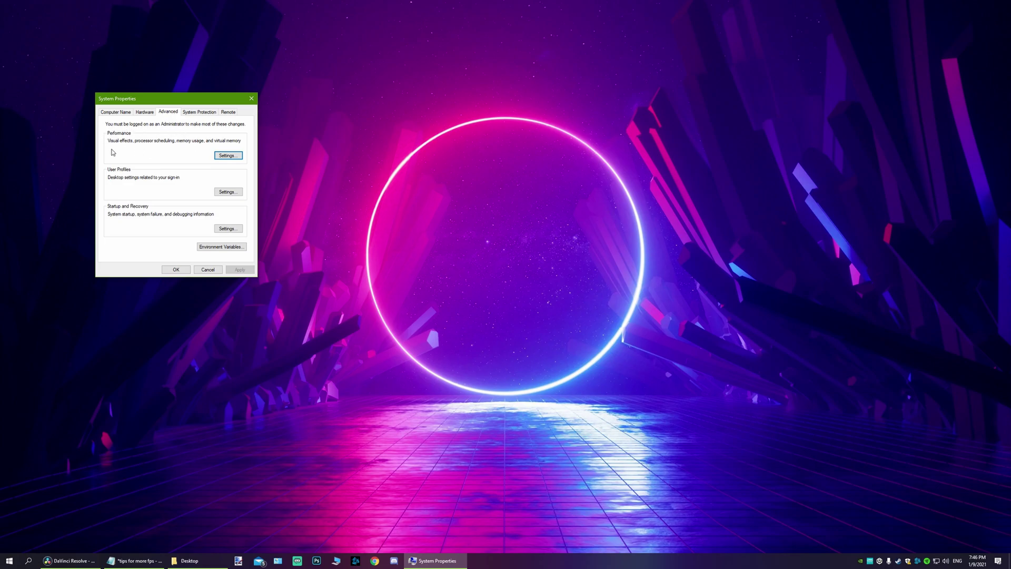
{"action": "left_click", "coordinate": [228, 157]}
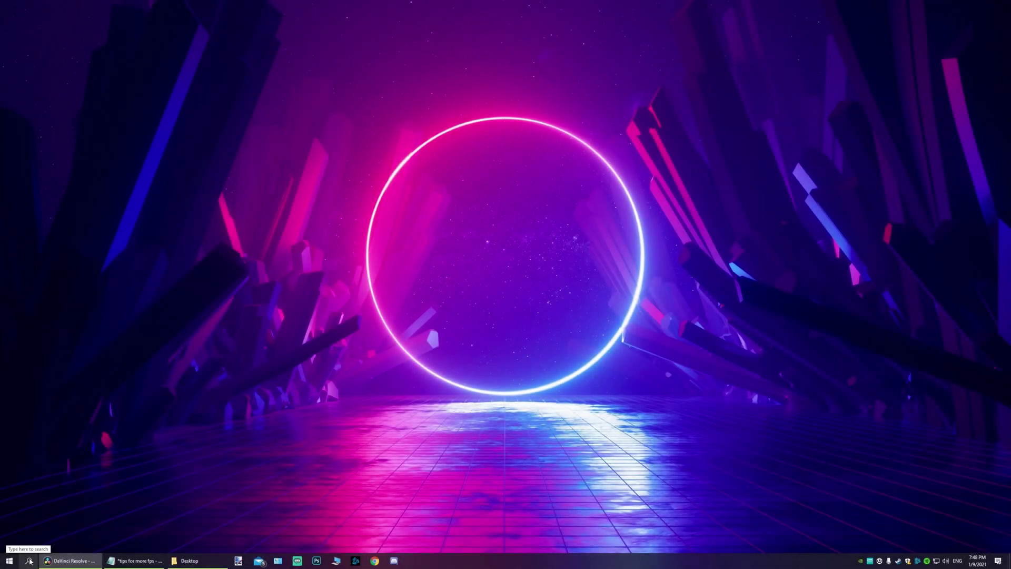
{"action": "left_click", "coordinate": [29, 561]}
{"action": "type", "text": "ener"}
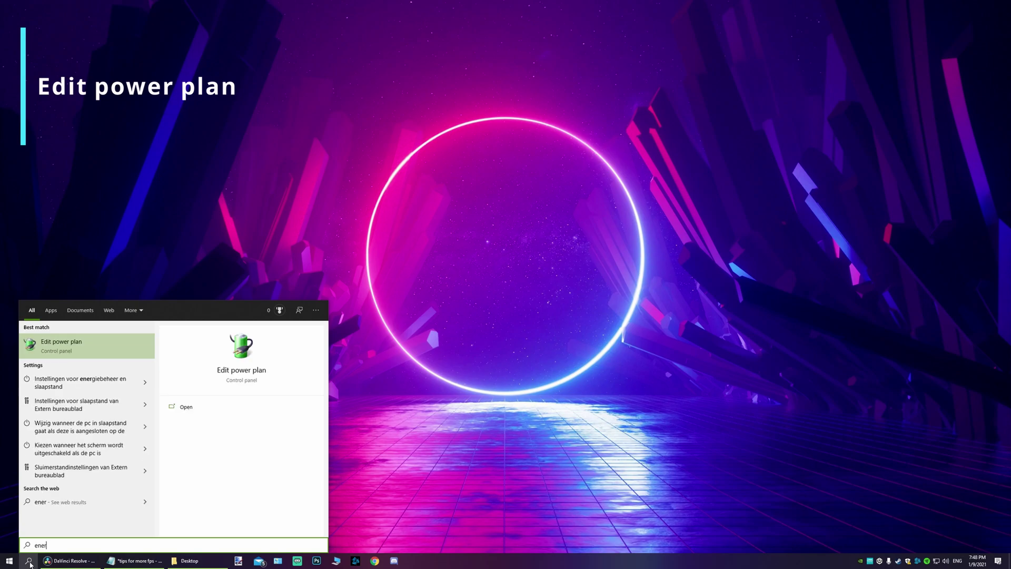
{"action": "left_click", "coordinate": [60, 348]}
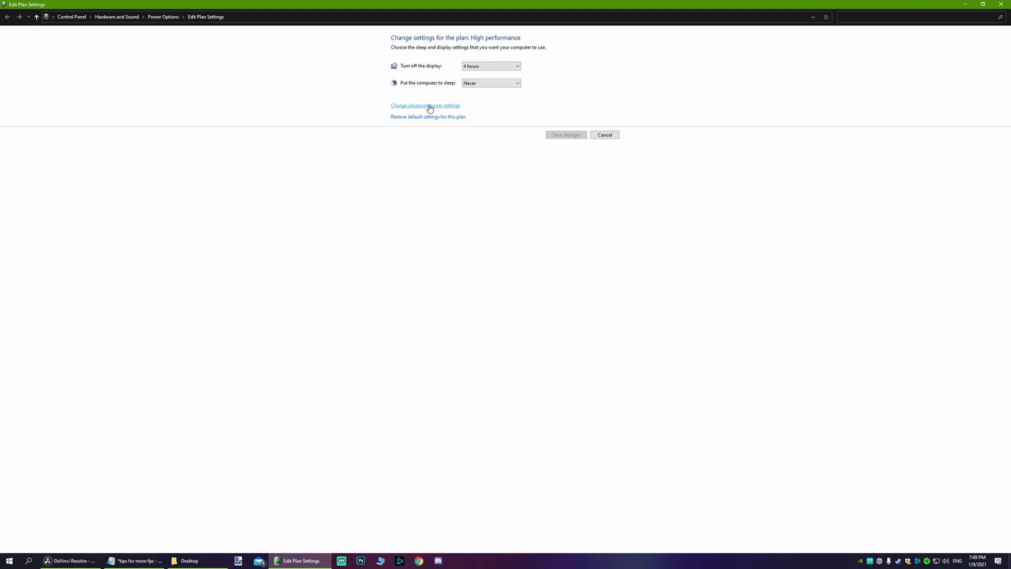
{"action": "left_click", "coordinate": [428, 107]}
{"action": "left_click", "coordinate": [179, 161]}
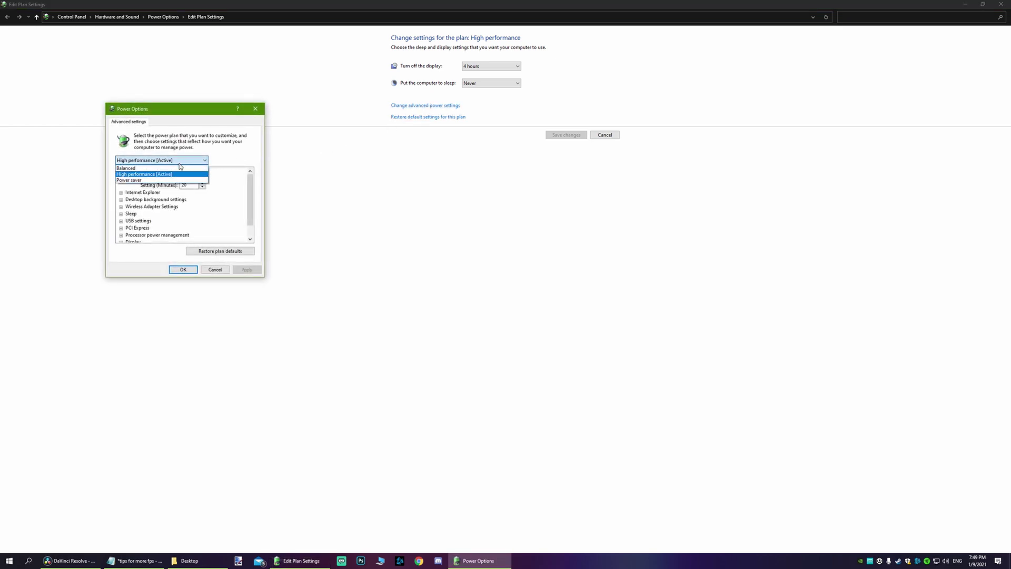
{"action": "left_click", "coordinate": [135, 174]}
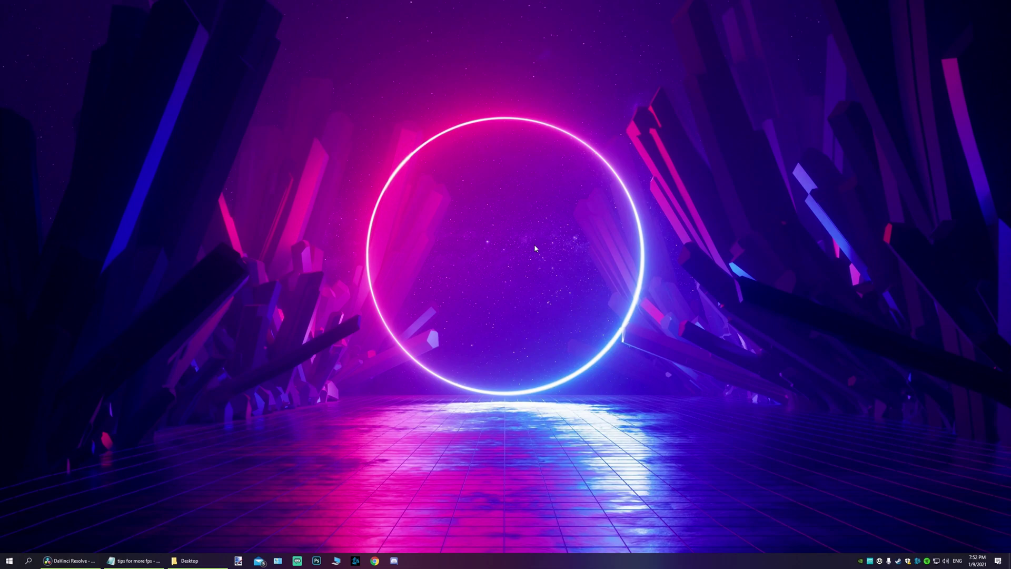
Open Task Manager full screen, review the Startup tab entries like iCUE, then restore the window
{"action": "key", "text": "ctrl+alt+Delete"}
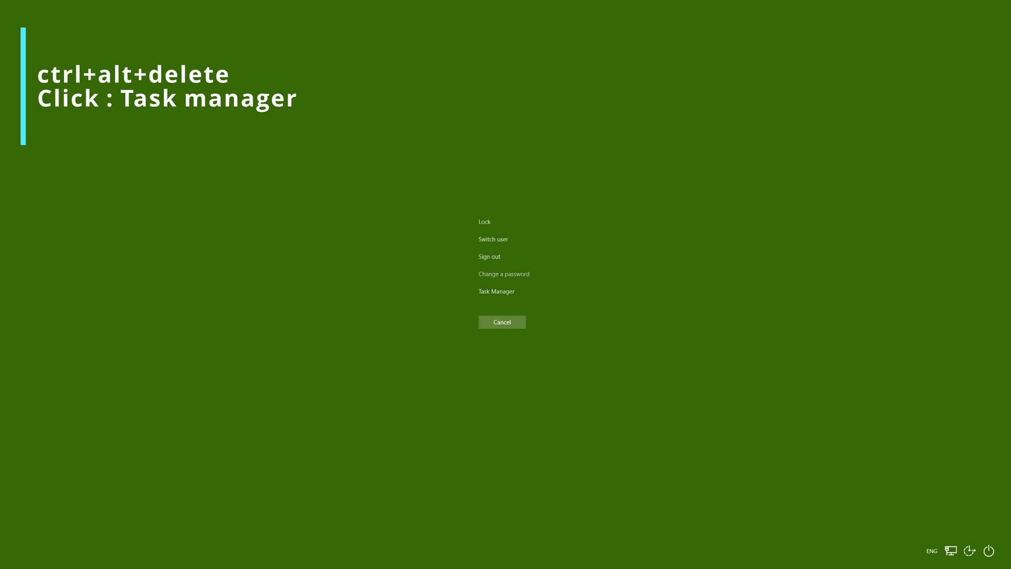
{"action": "left_click", "coordinate": [496, 292]}
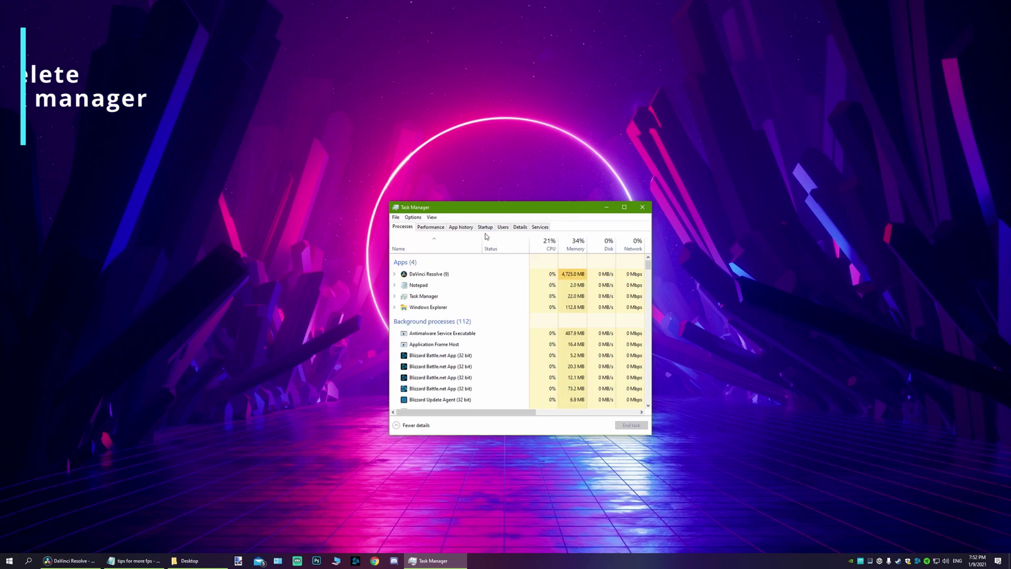
{"action": "double_click", "coordinate": [508, 212]}
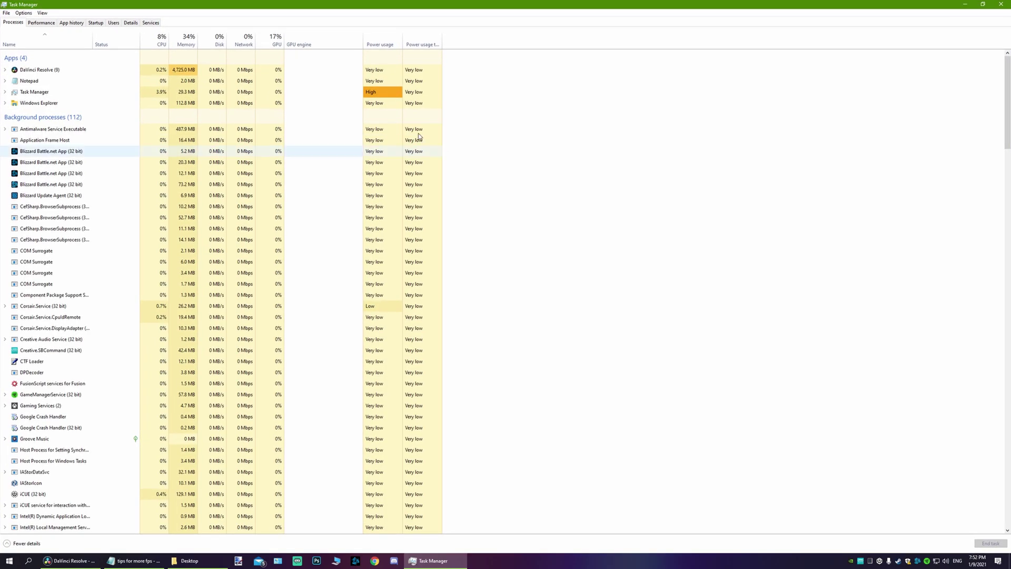
{"action": "left_click", "coordinate": [96, 23]}
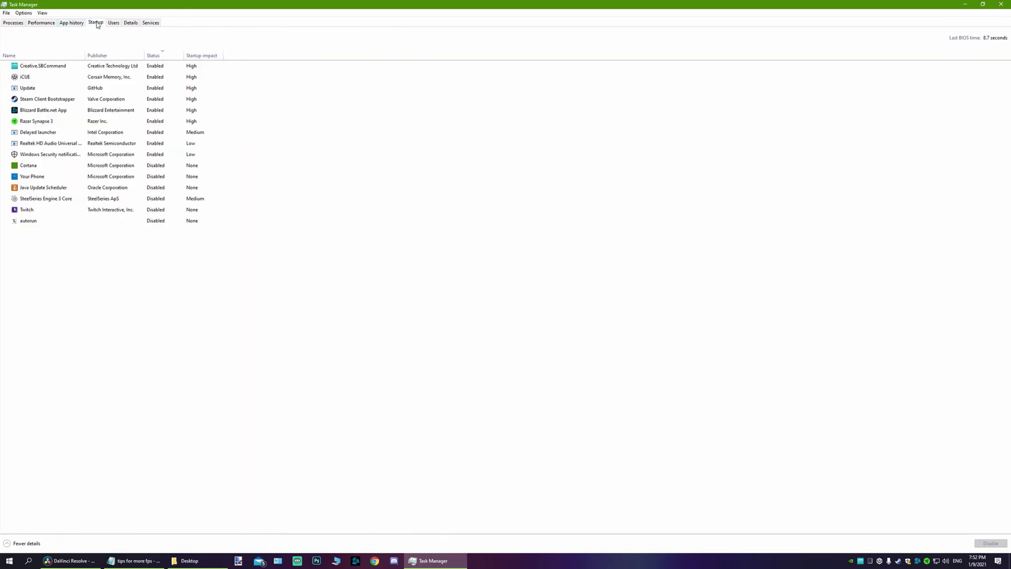
{"action": "right_click", "coordinate": [159, 69]}
{"action": "left_click", "coordinate": [52, 79]}
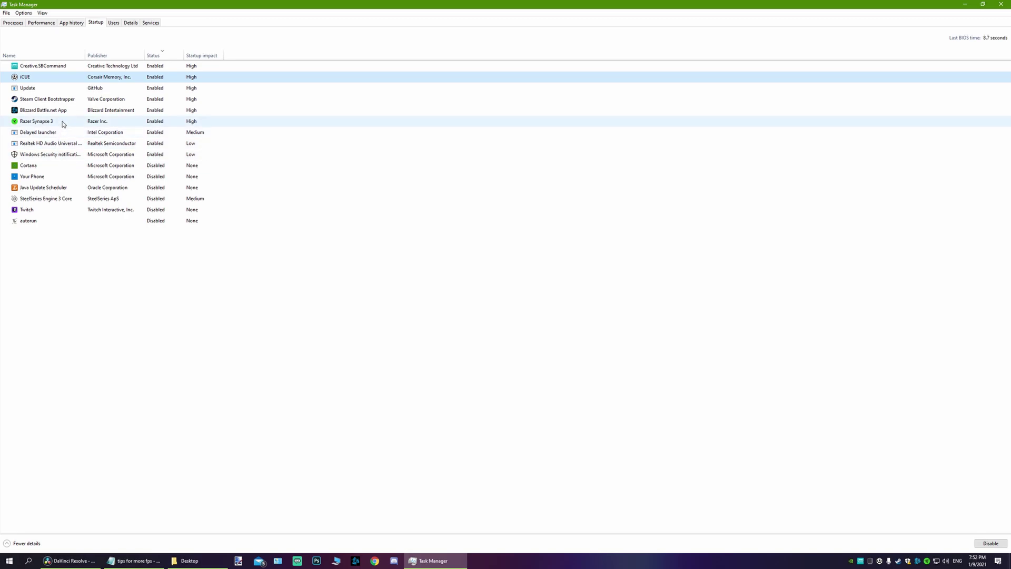
{"action": "double_click", "coordinate": [342, 4]}
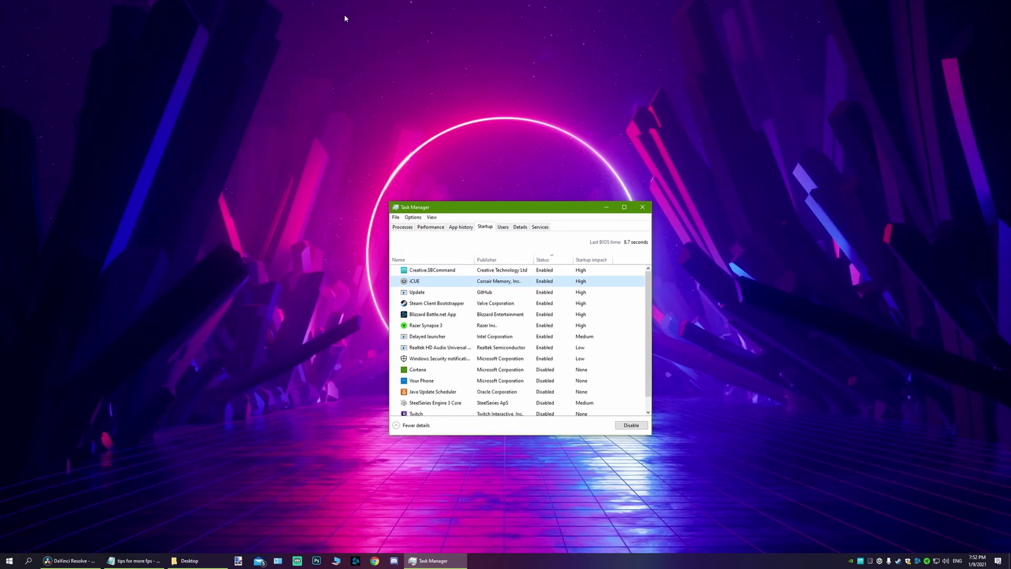
{"action": "left_click_drag", "start_coordinate": [477, 208], "coordinate": [384, 171]}
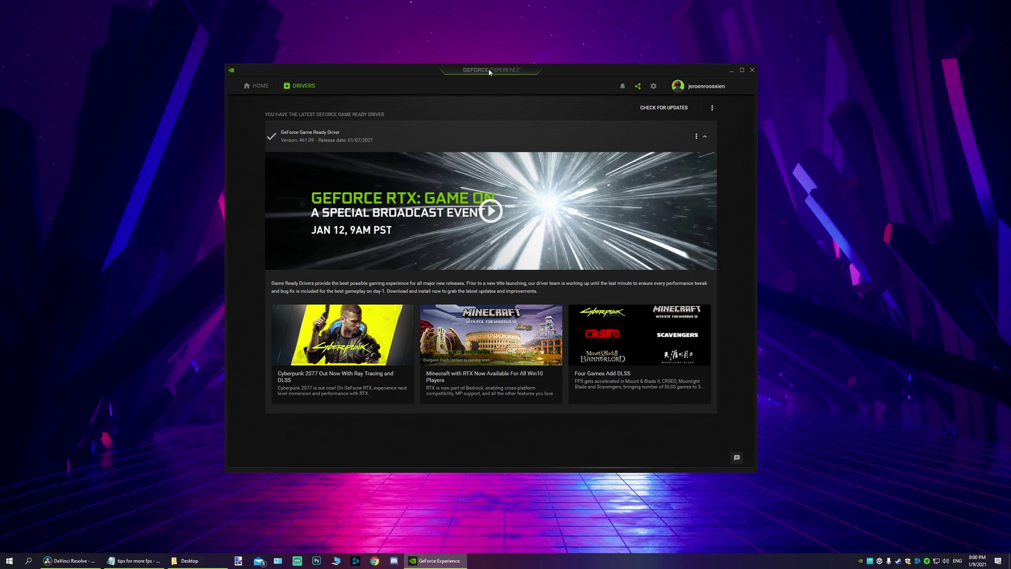
Launch GeForce Experience from the NVIDIA tray icon and view Drivers, showing Game Ready 461.09
{"action": "right_click", "coordinate": [860, 560]}
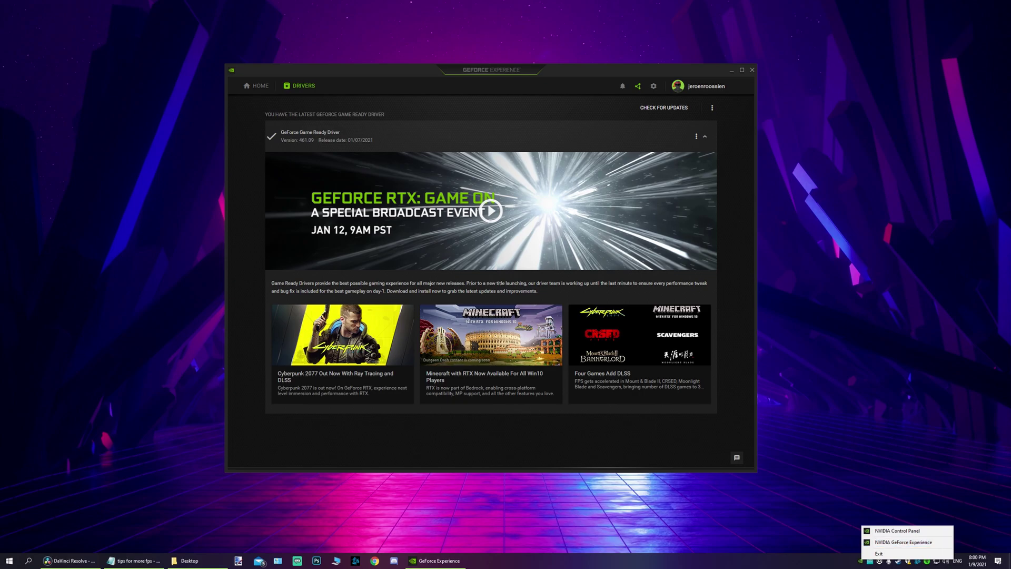
{"action": "left_click", "coordinate": [901, 542]}
{"action": "left_click", "coordinate": [28, 562]}
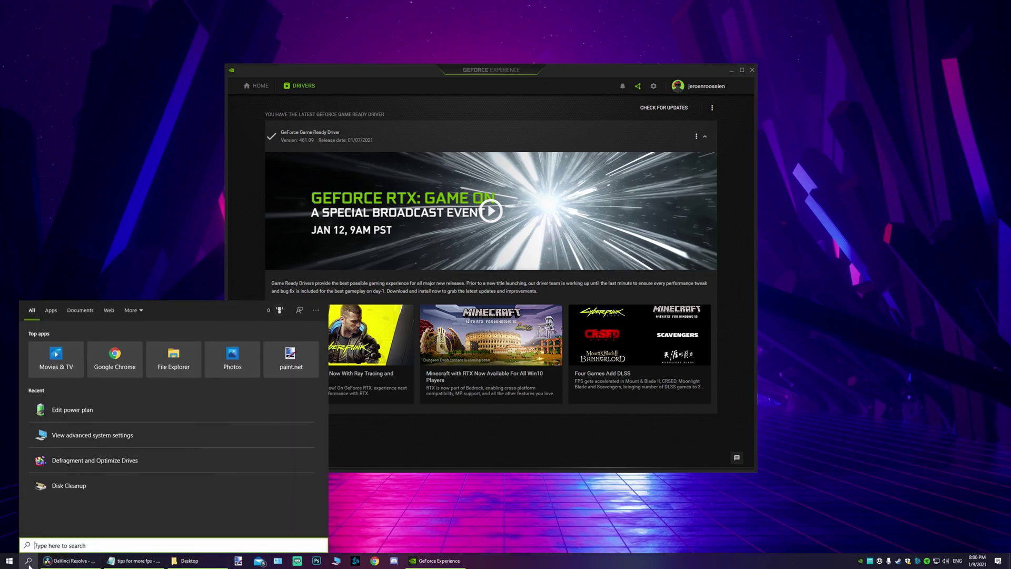
{"action": "type", "text": "nvidia"}
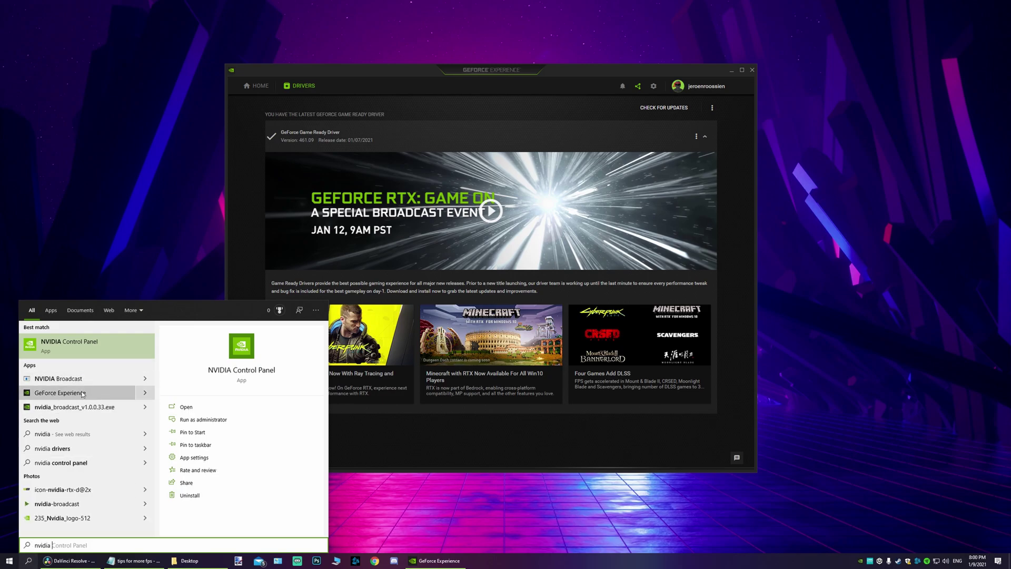
{"action": "key", "text": "Escape"}
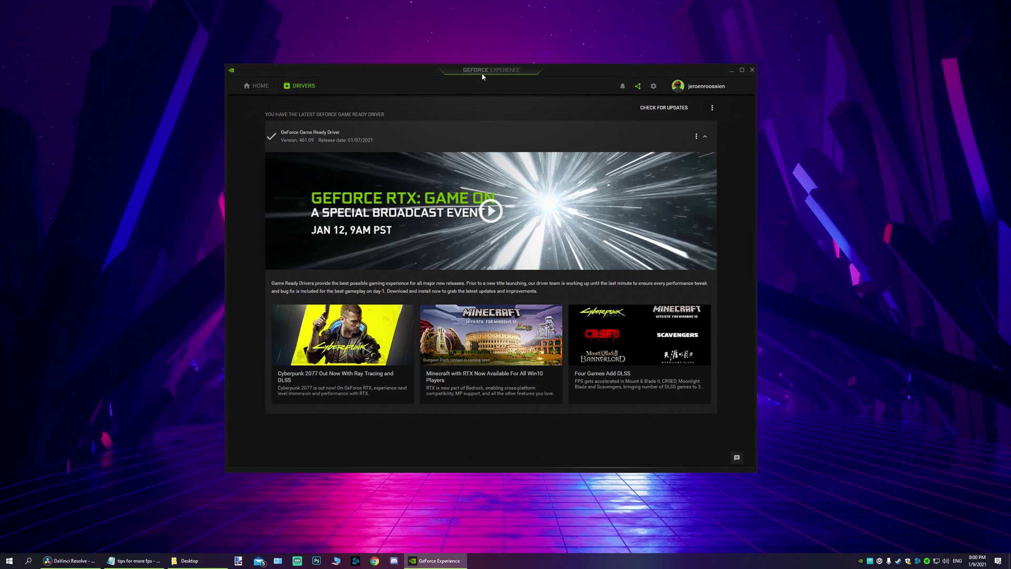
{"action": "left_click", "coordinate": [259, 86]}
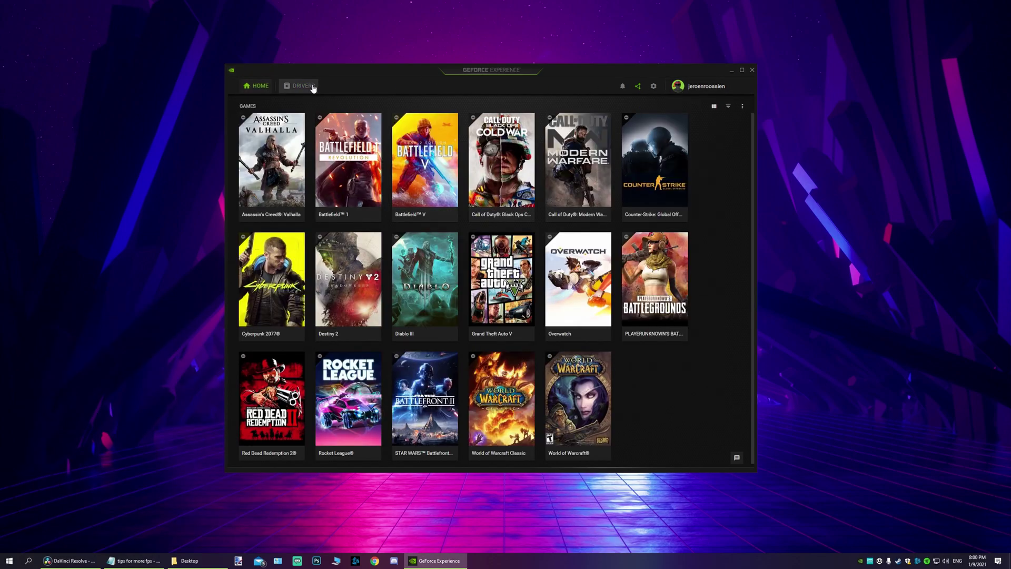
{"action": "left_click", "coordinate": [304, 91]}
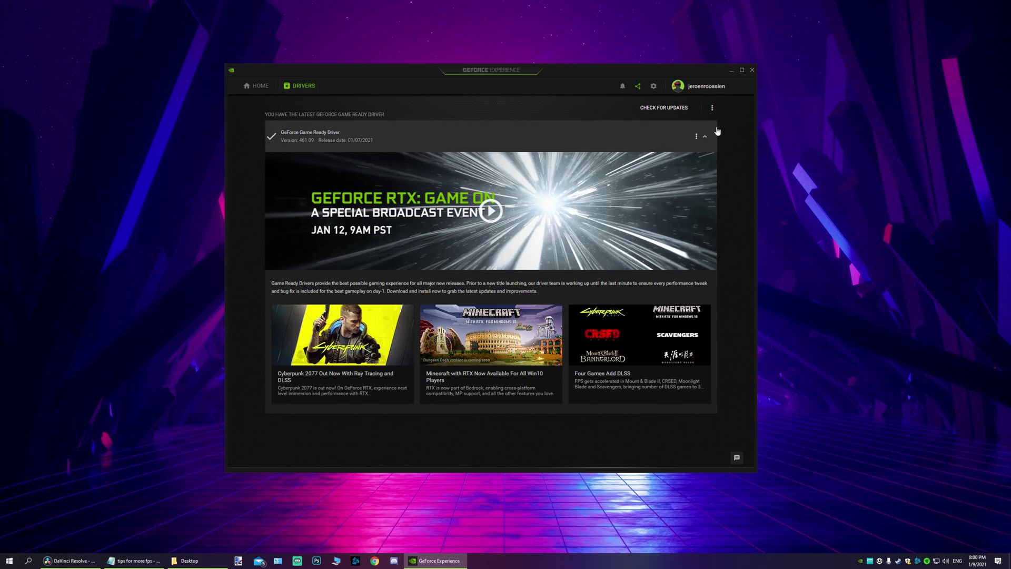
Open GeForce Experience settings, start recording with Alt+F9, and show the overlay's settings list
{"action": "left_click", "coordinate": [655, 87]}
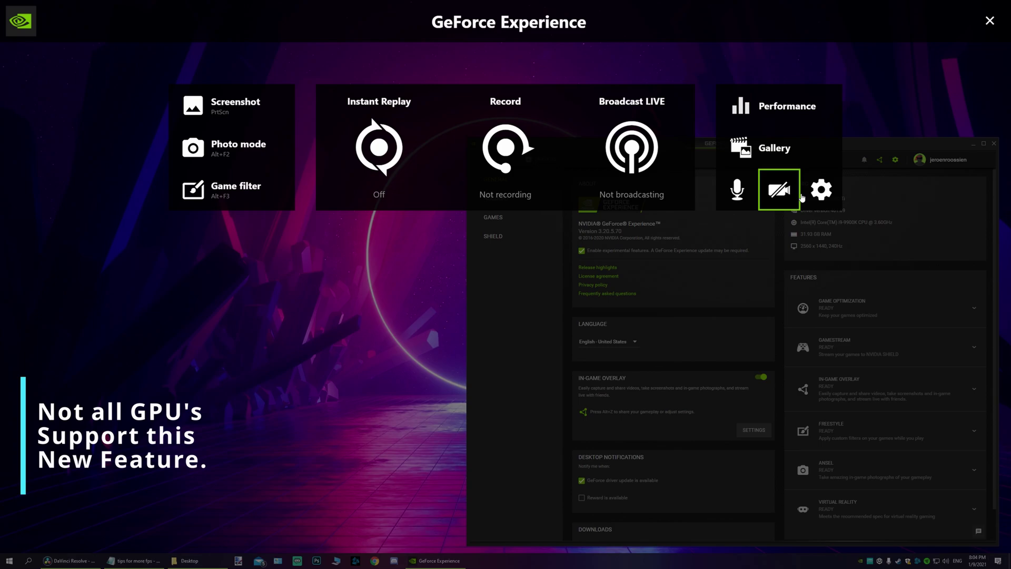
{"action": "key", "text": "alt+F9"}
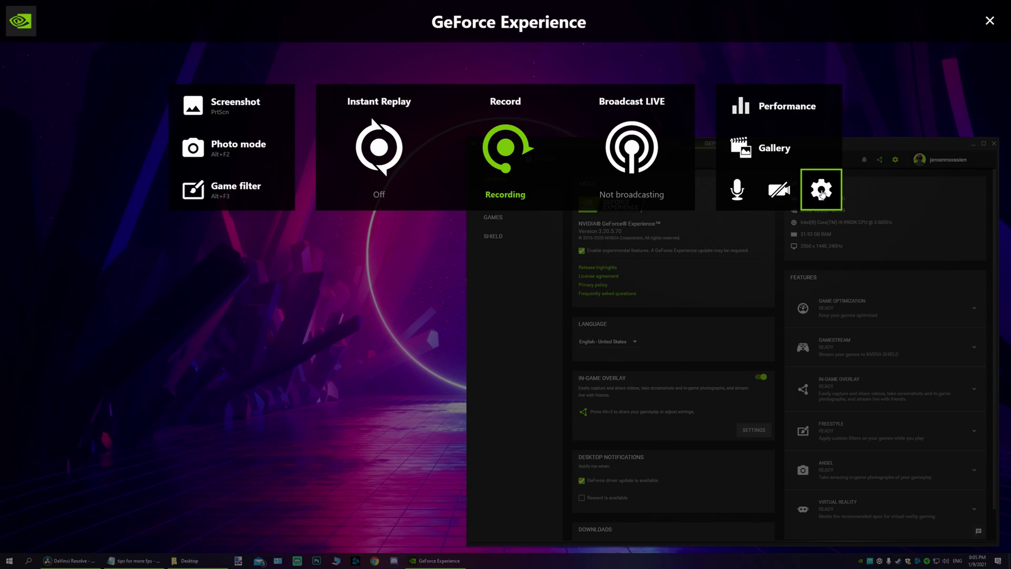
{"action": "left_click", "coordinate": [825, 194]}
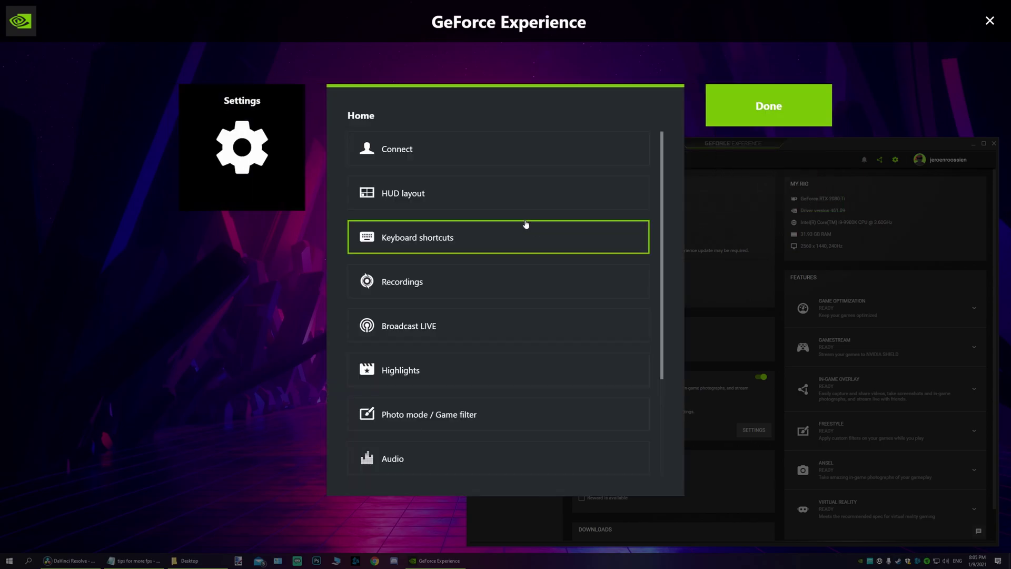
Confirm the Capture toggles under Highlights and Photo mode / Game filter are off, then exit settings
{"action": "left_click", "coordinate": [465, 373]}
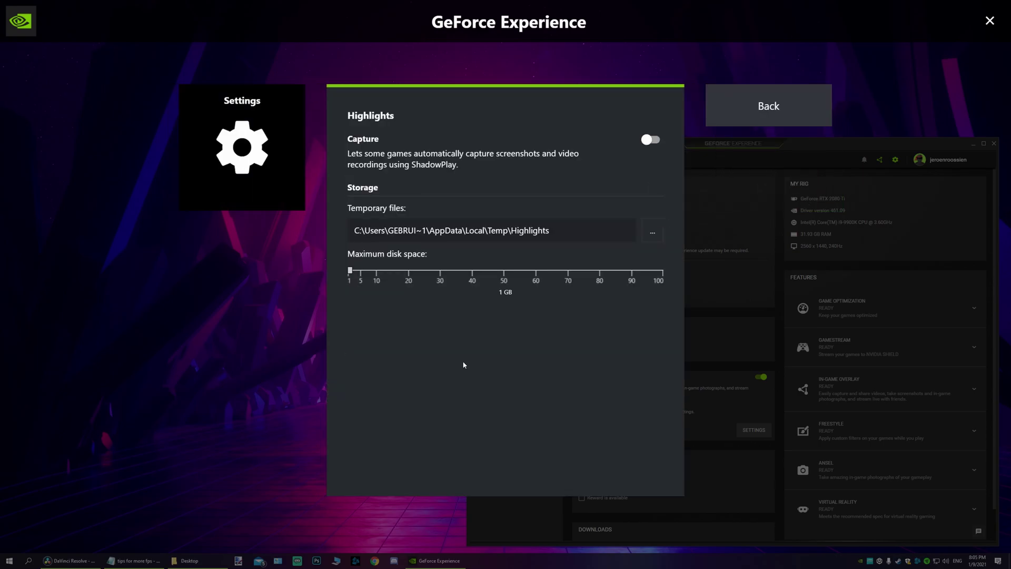
{"action": "left_click", "coordinate": [755, 108]}
{"action": "scroll", "coordinate": [544, 232], "scroll_direction": "down", "scroll_amount": 3}
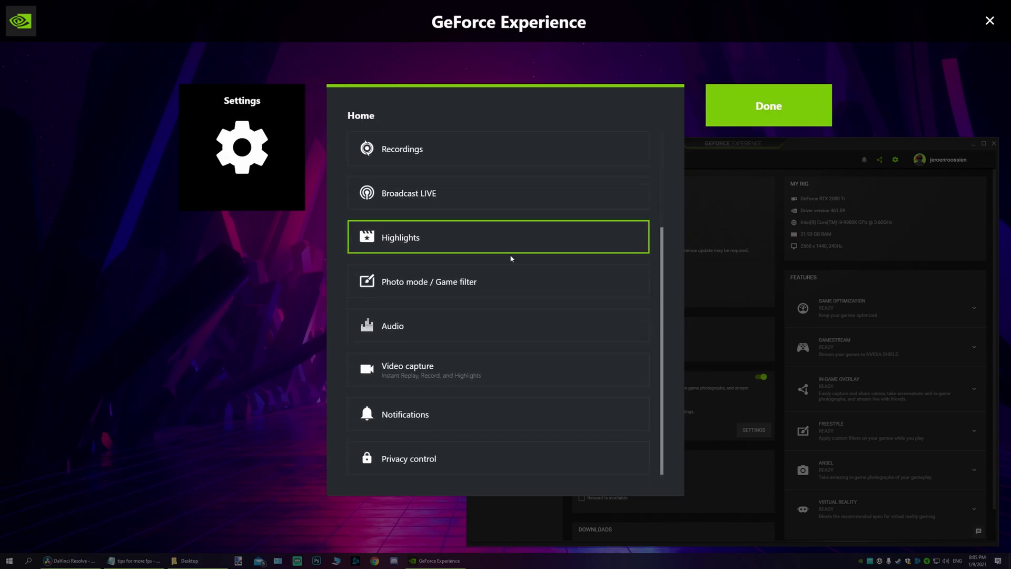
{"action": "left_click", "coordinate": [488, 284]}
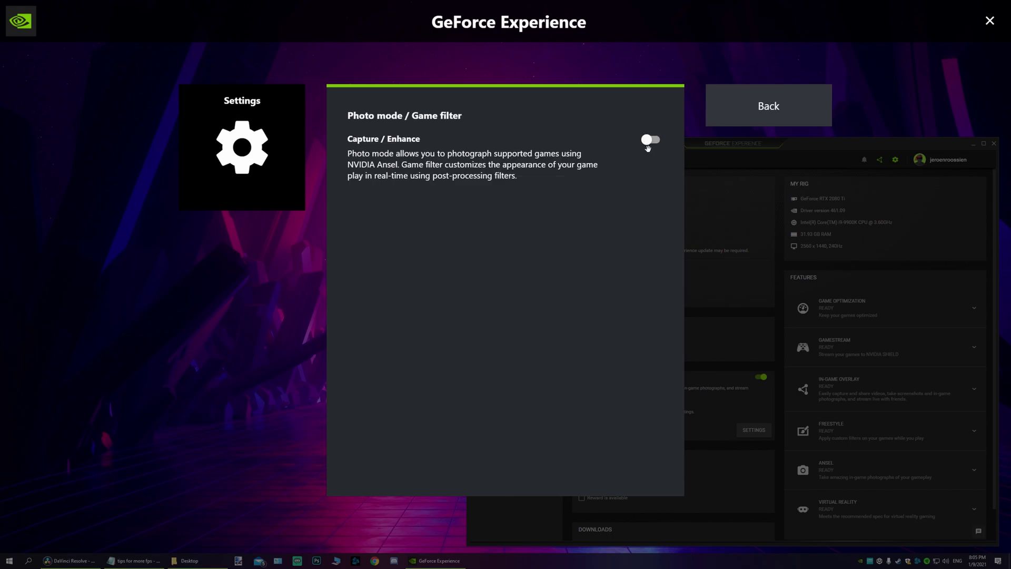
{"action": "left_click", "coordinate": [741, 121]}
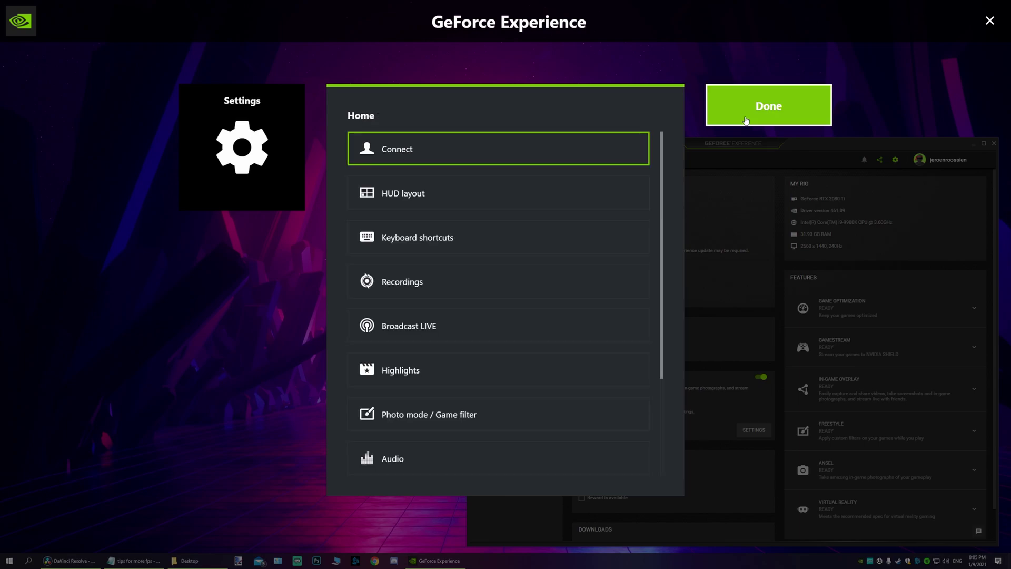
{"action": "left_click", "coordinate": [745, 121]}
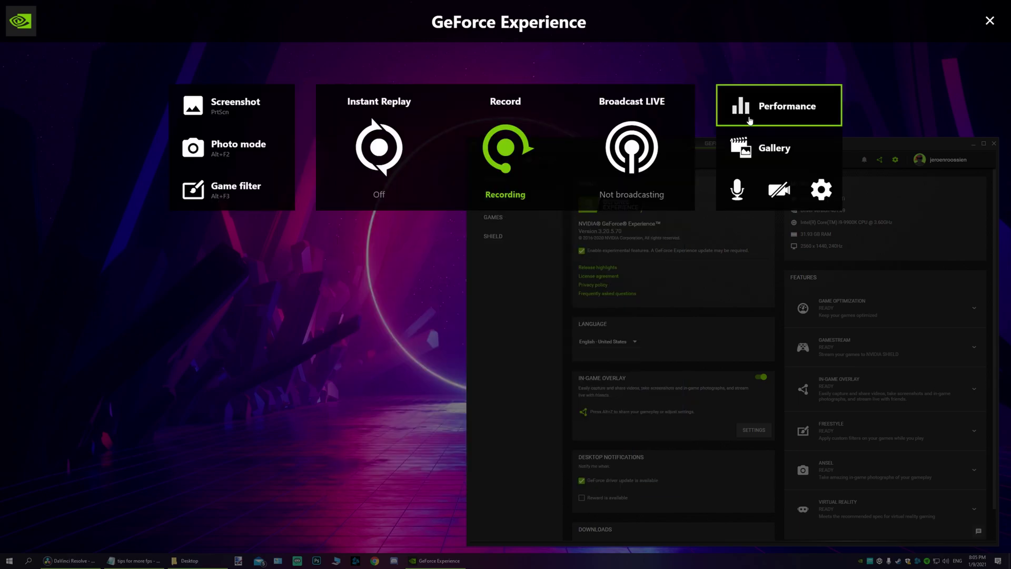
Open the GPU Performance panel and lower the Temperature Target tuning slider
{"action": "left_click", "coordinate": [797, 115]}
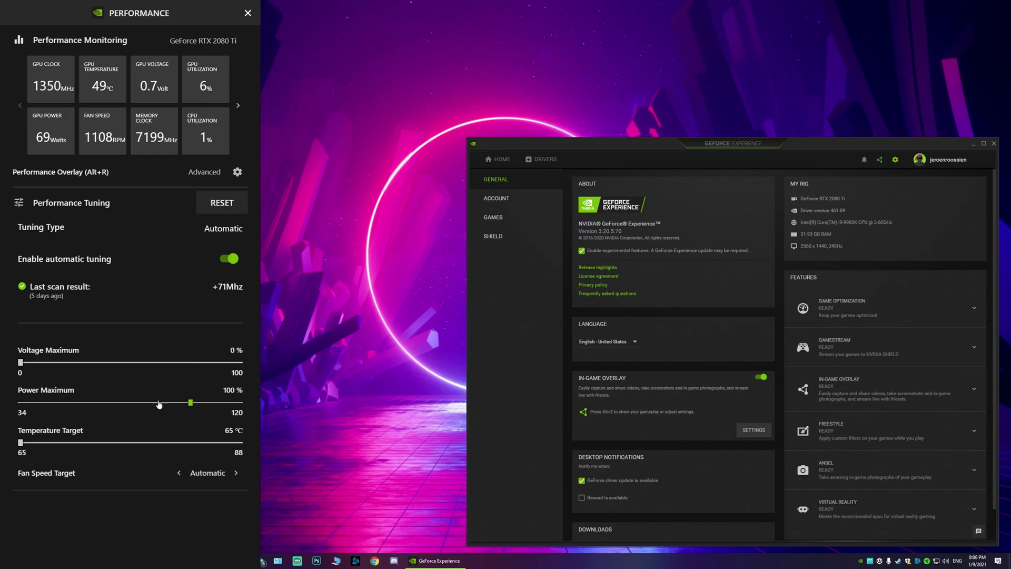
{"action": "mouse_move", "coordinate": [25, 447]}
{"action": "left_mouse_down"}
{"action": "mouse_move", "coordinate": [106, 448]}
{"action": "mouse_move", "coordinate": [15, 449]}
{"action": "left_mouse_up"}
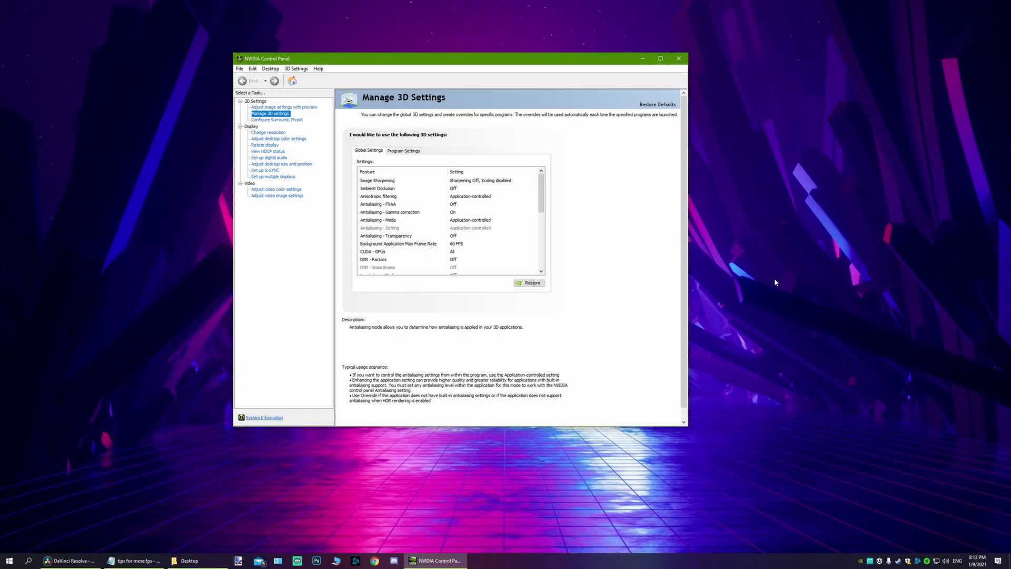
Launch NVIDIA Control Panel from the desktop menu and go to advanced 3D settings via image settings
{"action": "right_click", "coordinate": [774, 279]}
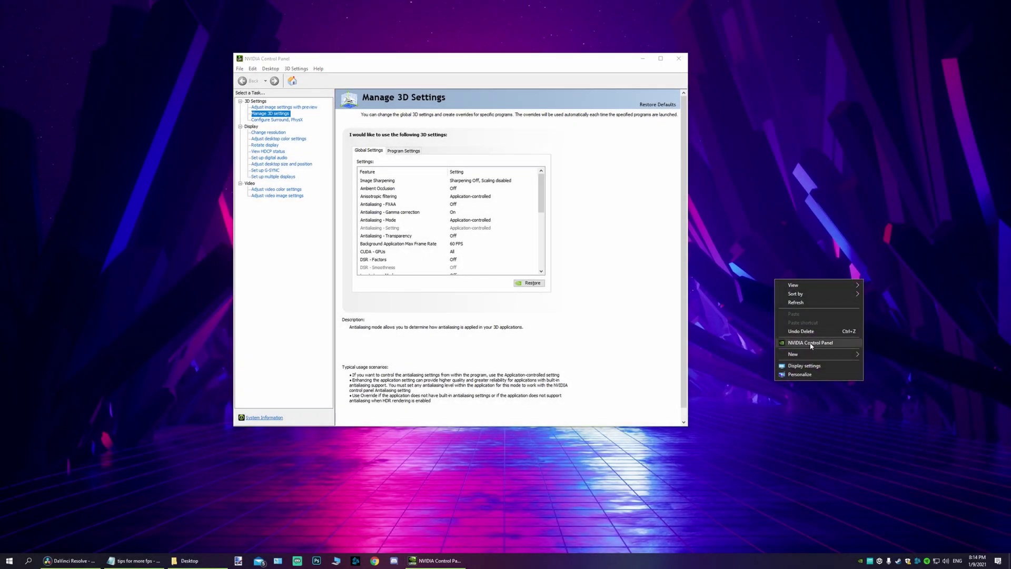
{"action": "left_click", "coordinate": [605, 332]}
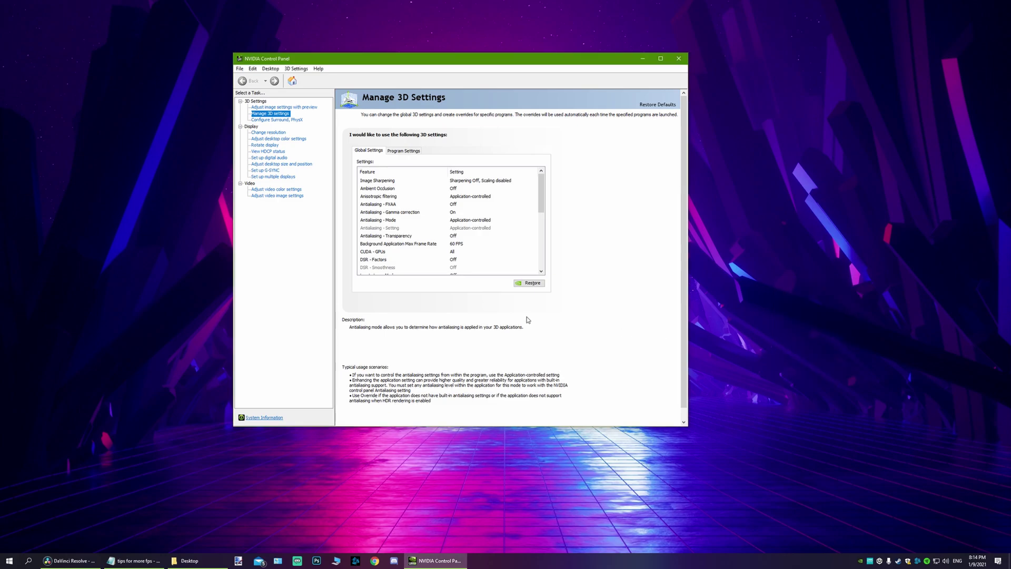
{"action": "left_click", "coordinate": [279, 108]}
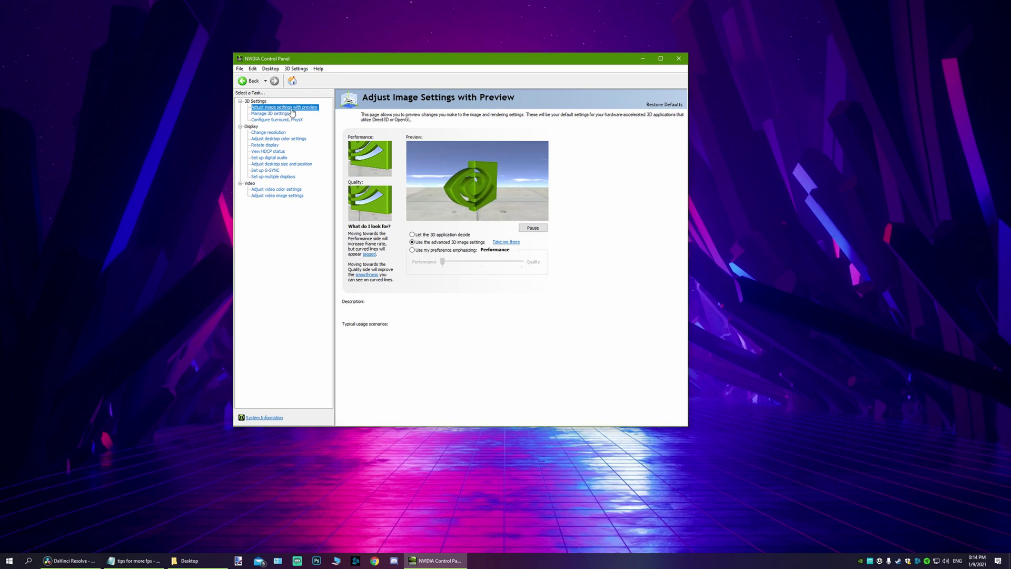
{"action": "mouse_move", "coordinate": [447, 243]}
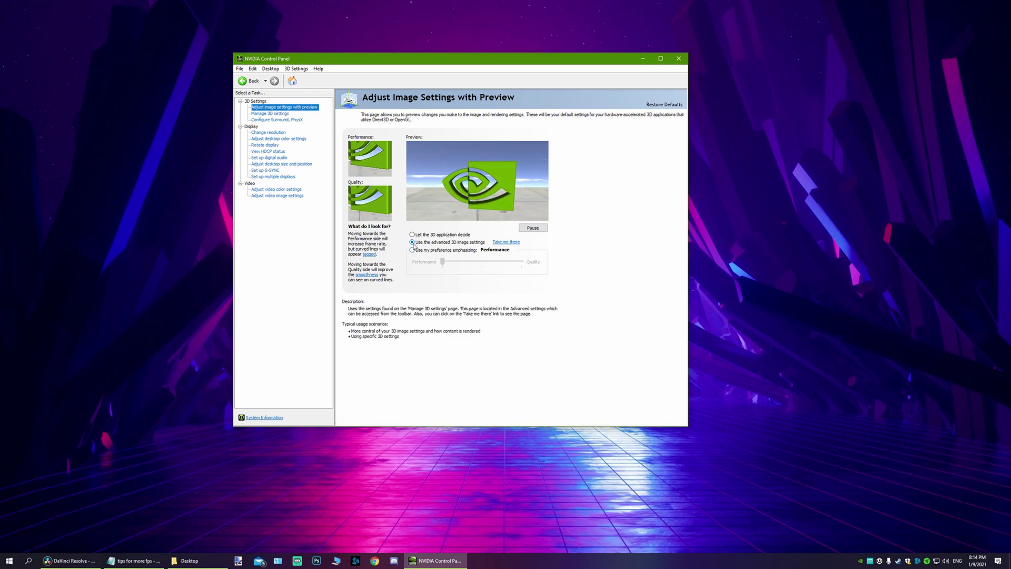
{"action": "left_click", "coordinate": [505, 243]}
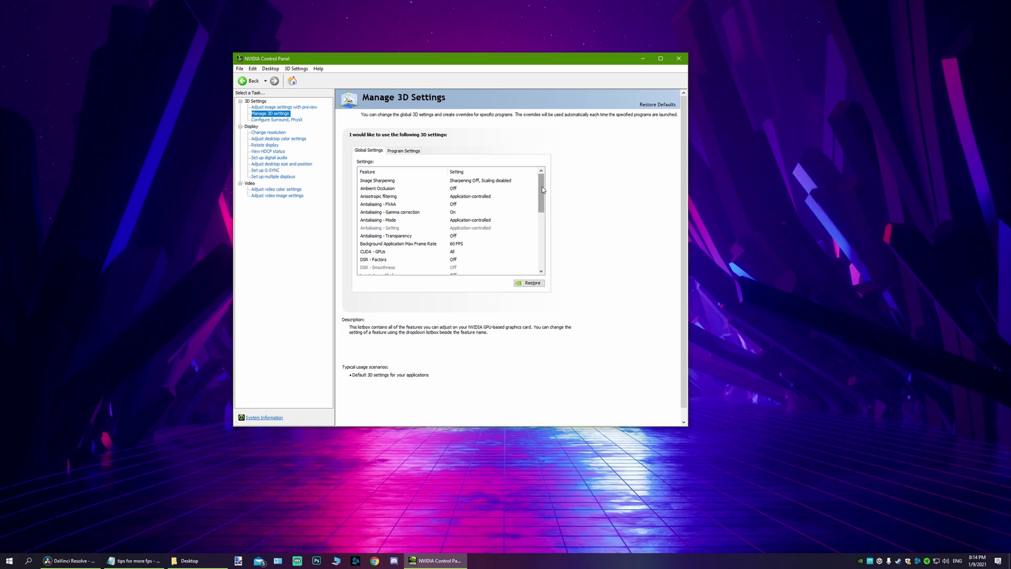
Review the Global and Program Settings lists: power management Prefer maximum performance, texture quality High performance
{"action": "left_click_drag", "start_coordinate": [541, 187], "coordinate": [546, 244]}
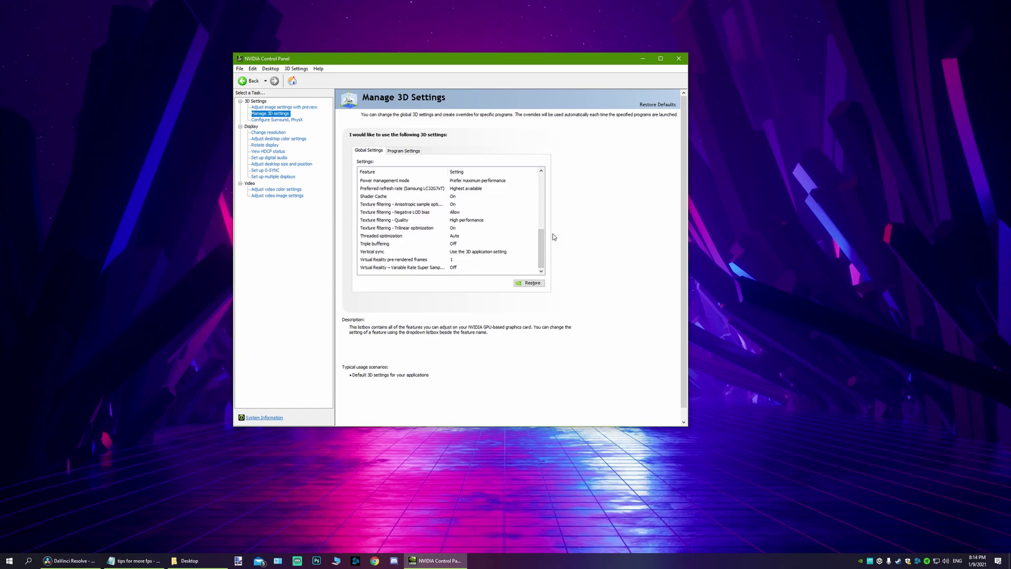
{"action": "left_click", "coordinate": [404, 153]}
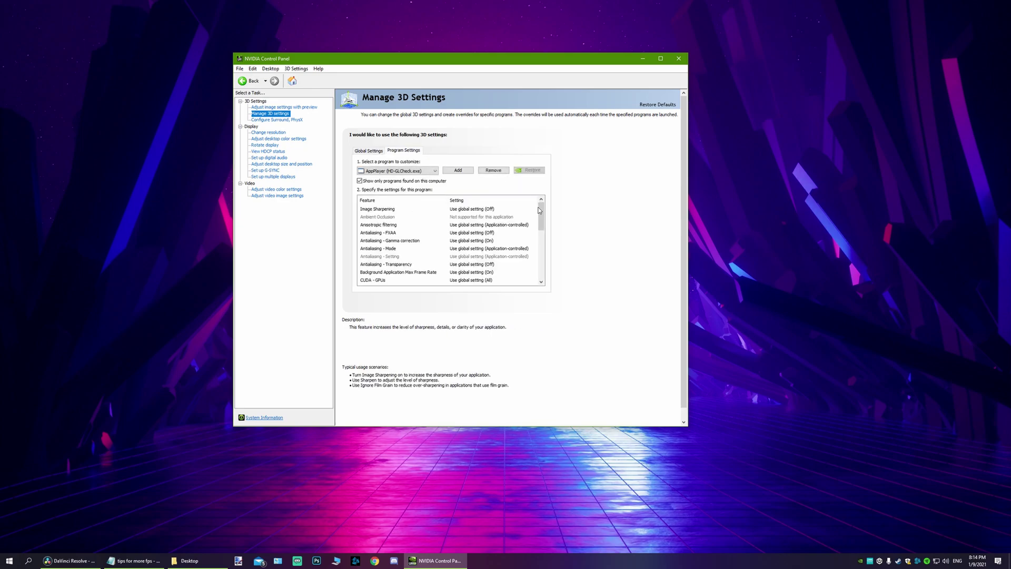
{"action": "left_click_drag", "start_coordinate": [541, 213], "coordinate": [551, 264]}
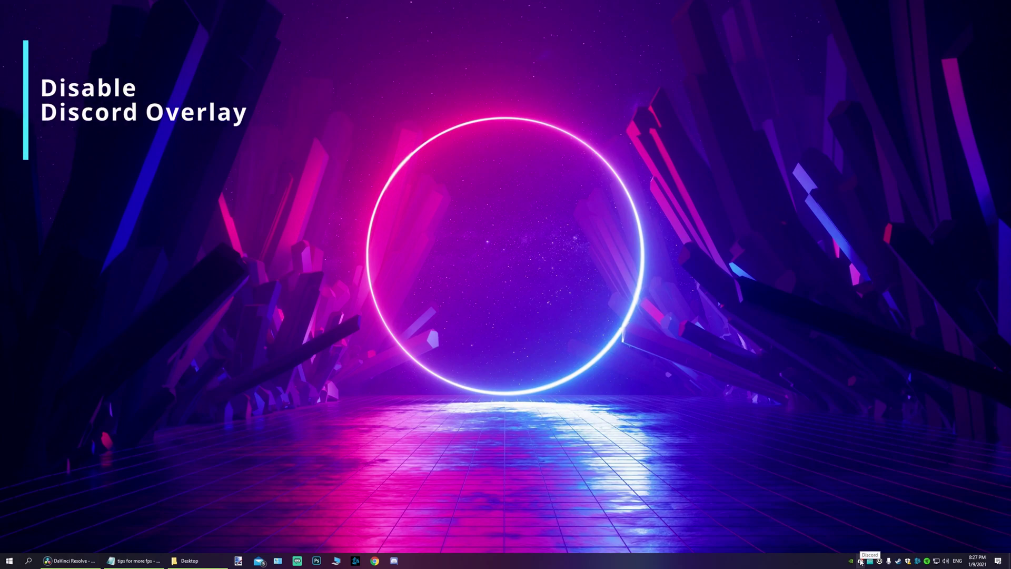
Open Discord from its system tray icon
{"action": "left_click", "coordinate": [860, 562]}
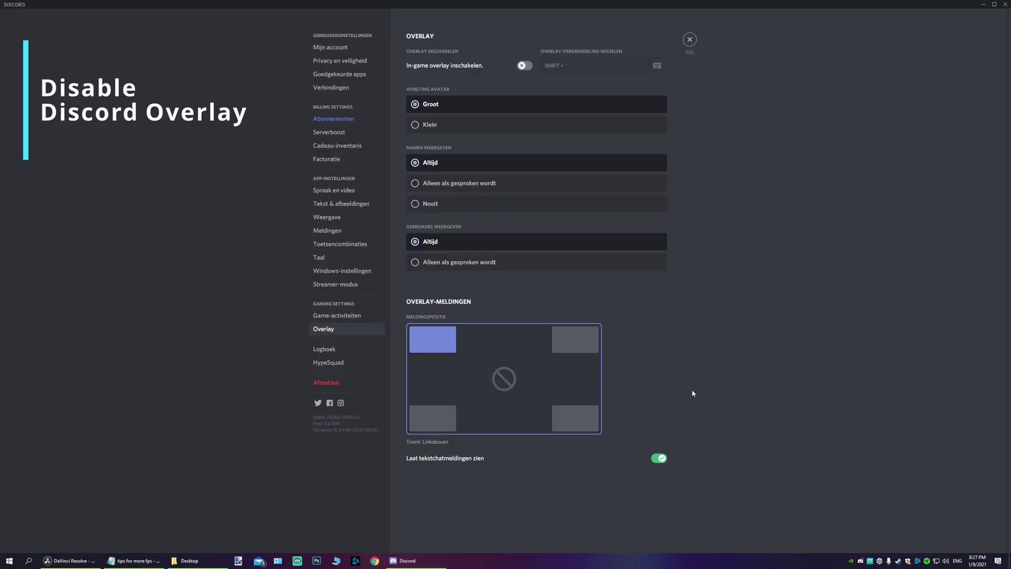
Reopen Discord's User Settings, confirm the in-game overlay toggle is off, then close settings
{"action": "left_click", "coordinate": [690, 39]}
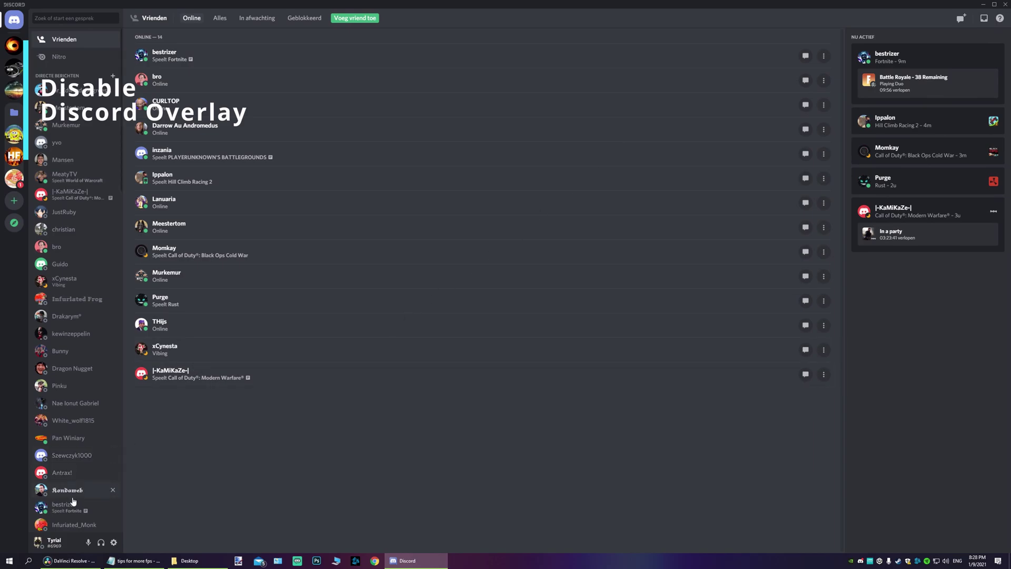
{"action": "left_click", "coordinate": [115, 542]}
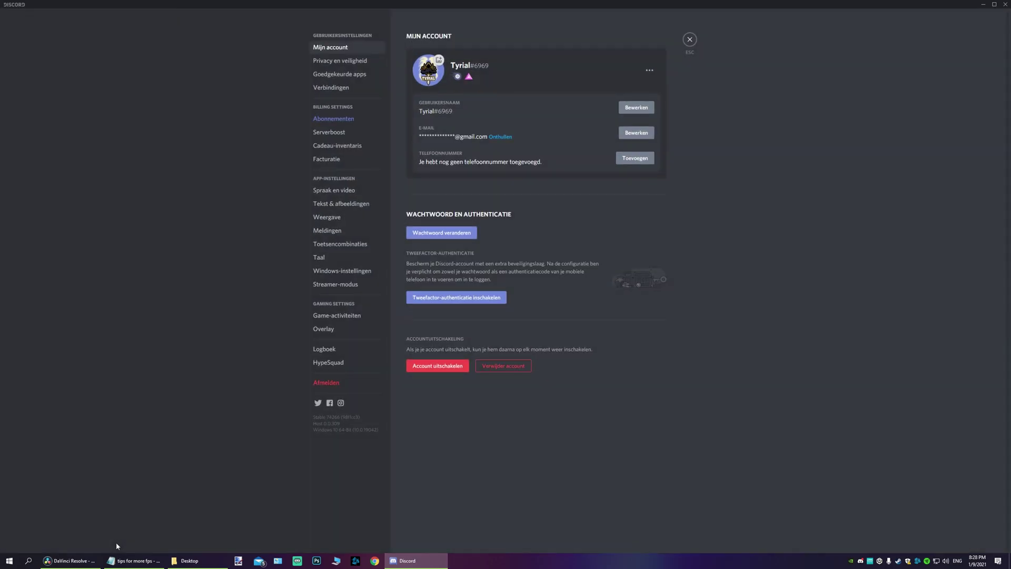
{"action": "left_click", "coordinate": [322, 328]}
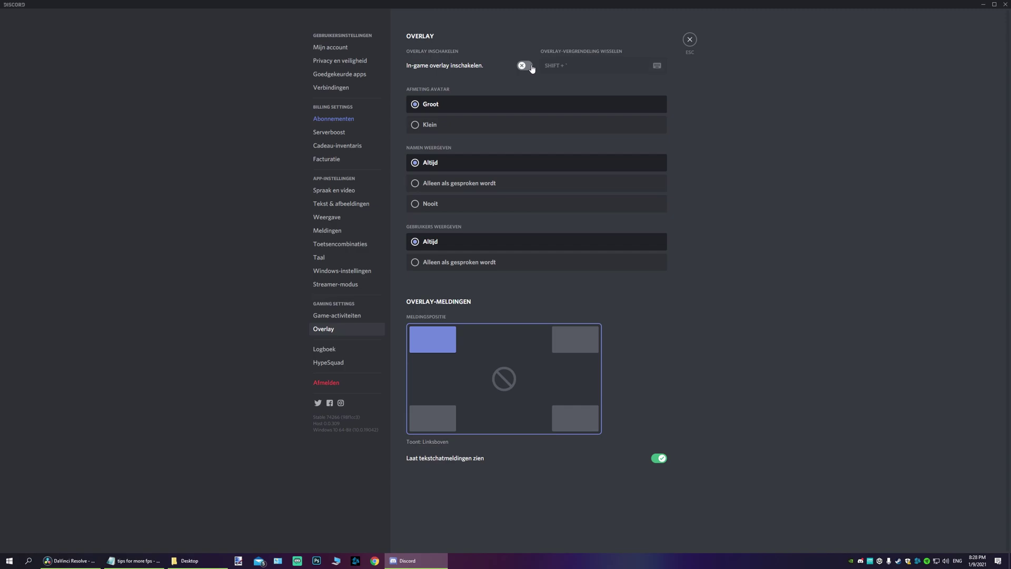
{"action": "left_click", "coordinate": [689, 39]}
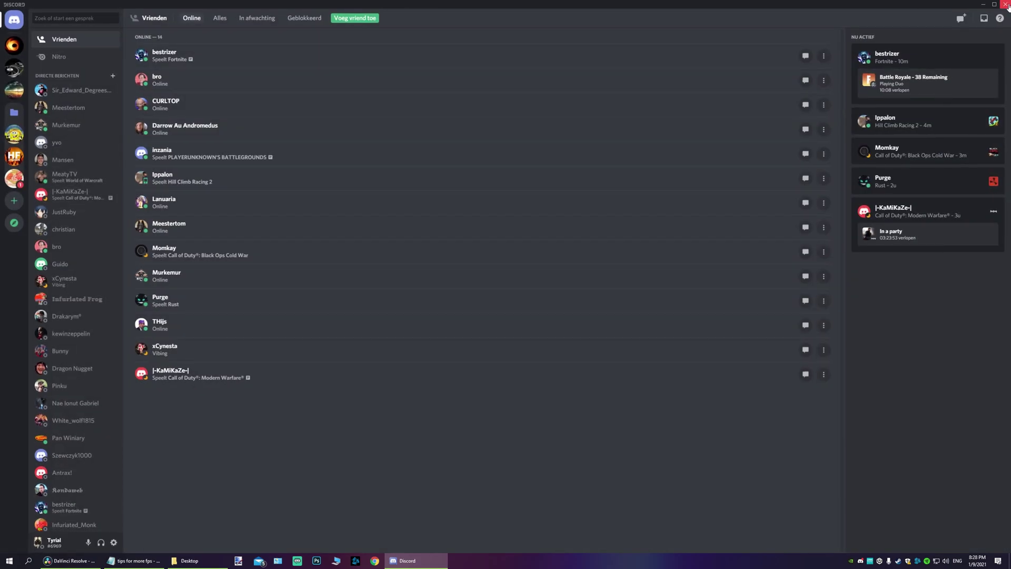
Close the Discord window from its title bar
{"action": "left_click", "coordinate": [1006, 6]}
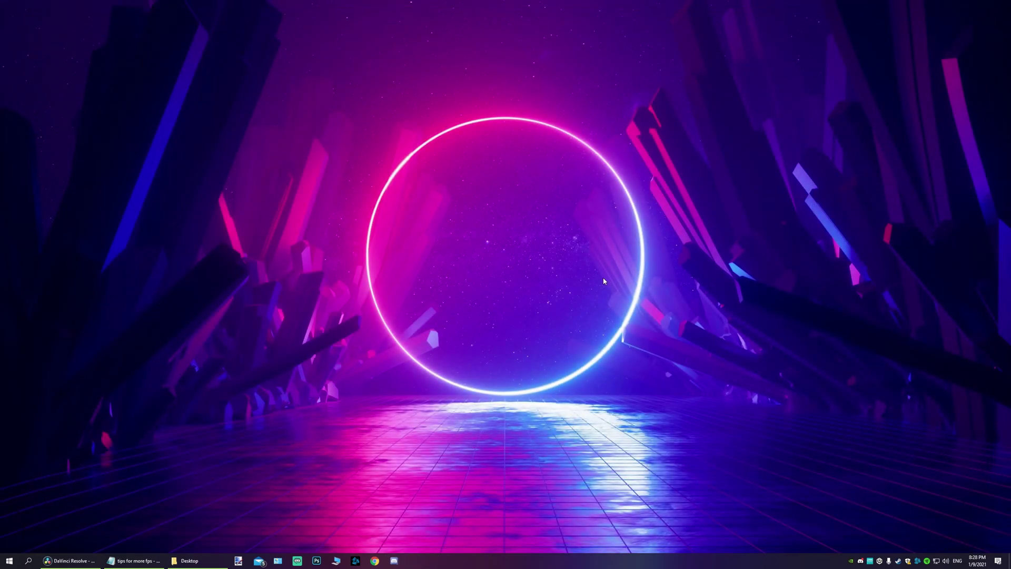